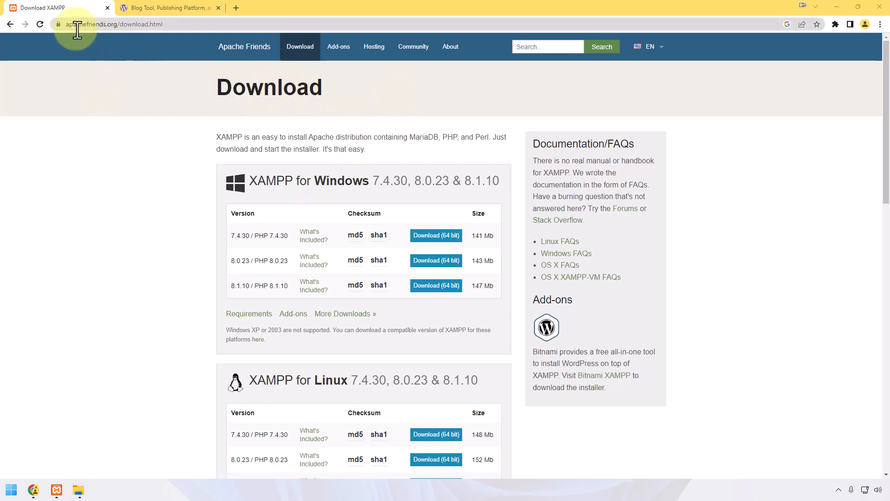
Select the address of the apachefriends.org XAMPP download page
left_click(192, 25)
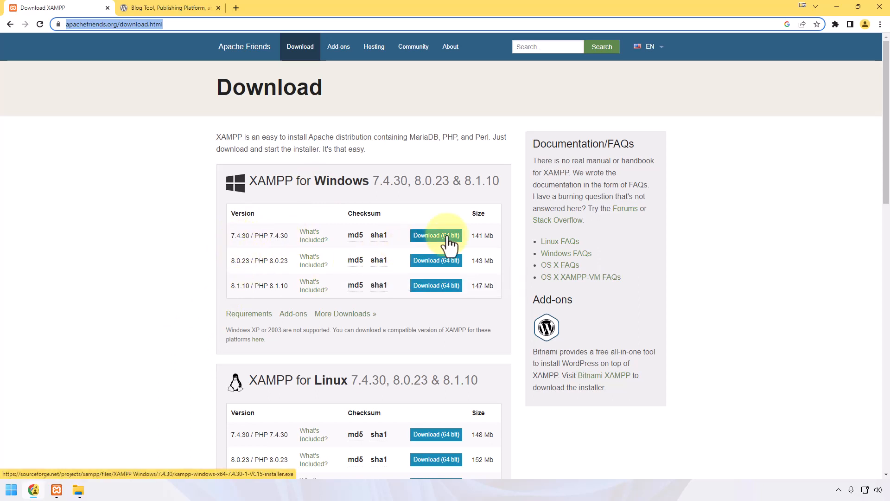
scroll(206, 252, "down", 5)
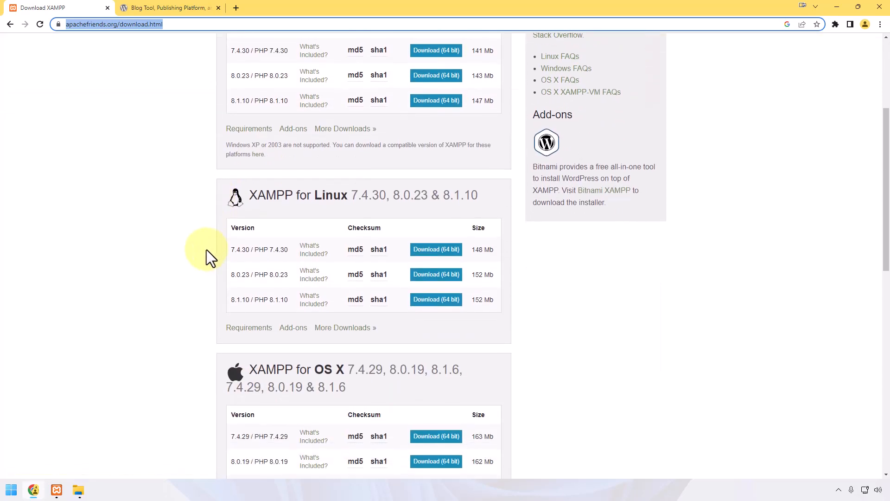
scroll(207, 253, "down", 3)
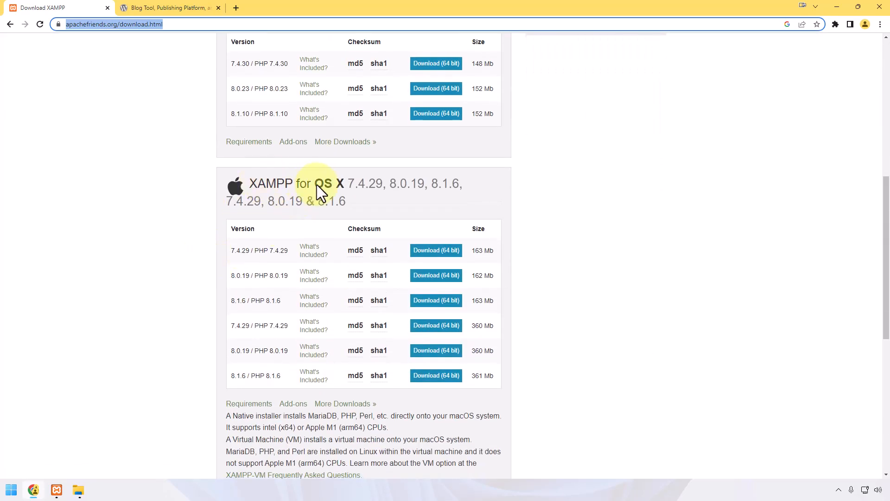
scroll(316, 184, "up", 5)
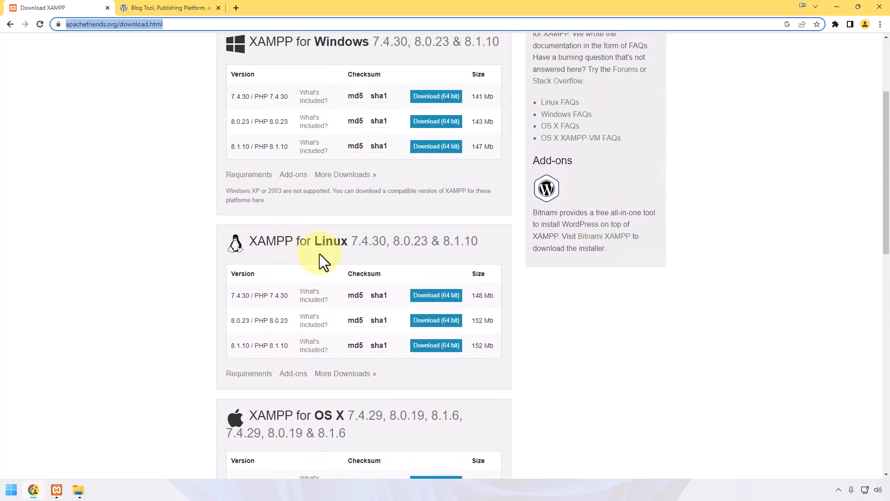
scroll(319, 254, "up", 3)
scroll(312, 344, "down", 6)
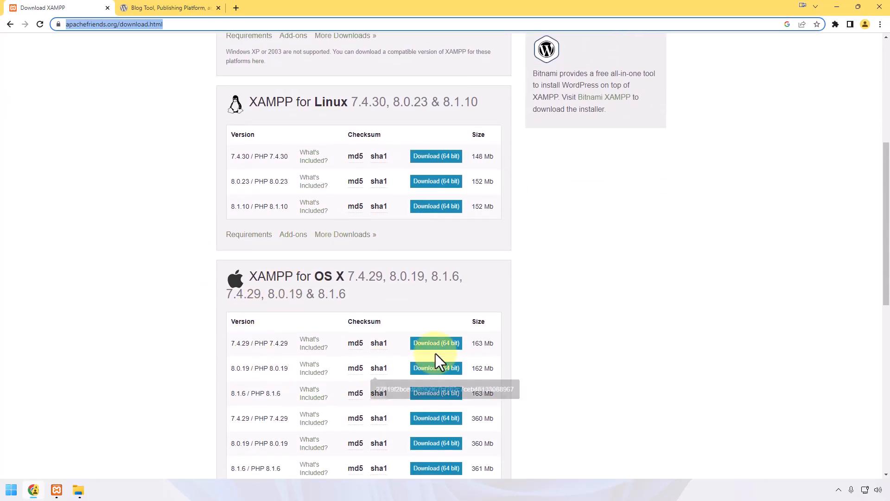
scroll(541, 301, "up", 6)
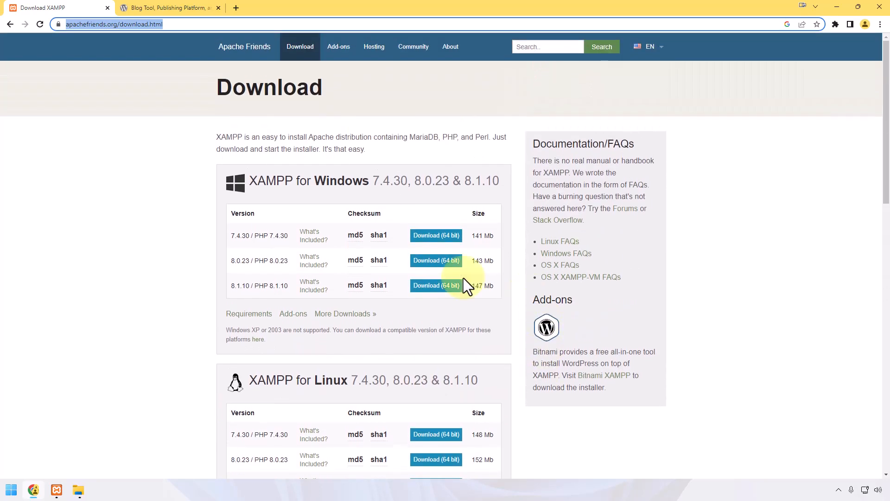
Stop the Apache and MySQL modules in XAMPP, then return to the WordPress.org tab
left_click(57, 490)
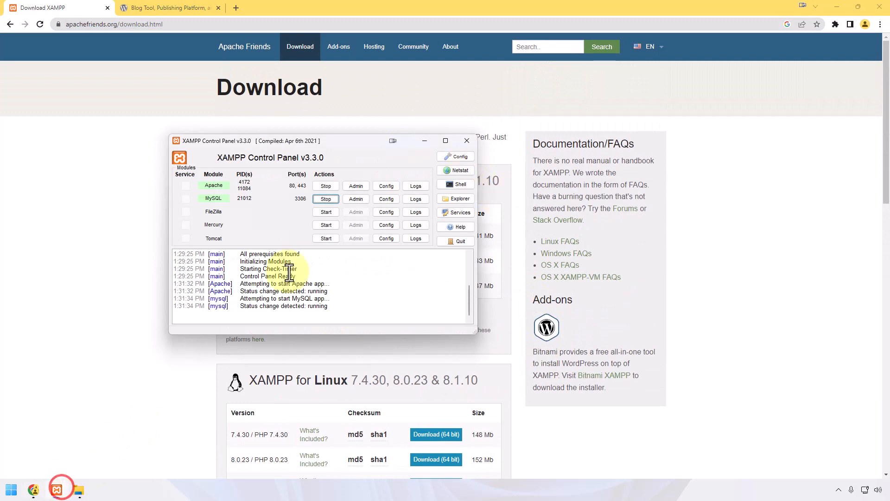
left_click(325, 199)
left_click(327, 185)
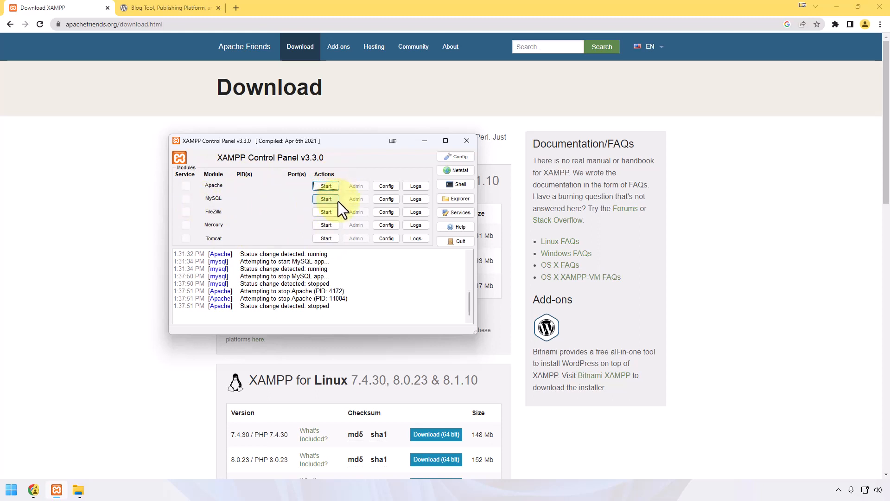
left_click(147, 5)
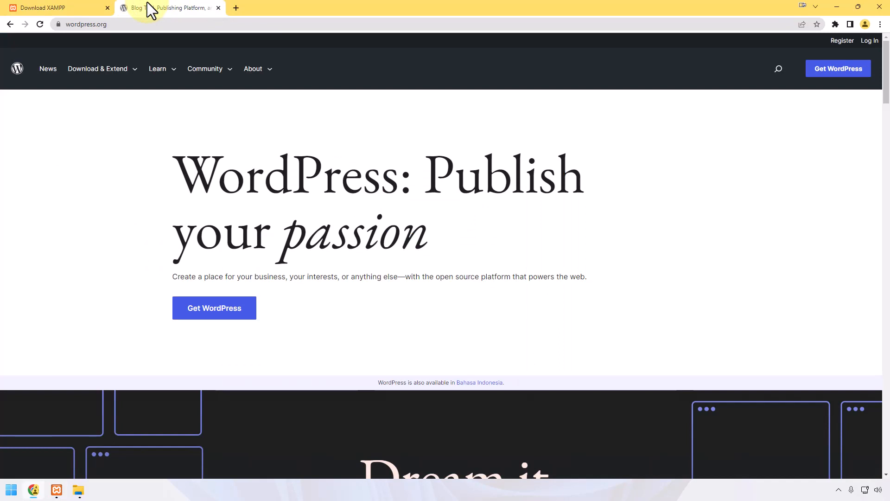
Go to wordpress.org/download and scroll through the Download WordPress 6.1 page
left_click(126, 24)
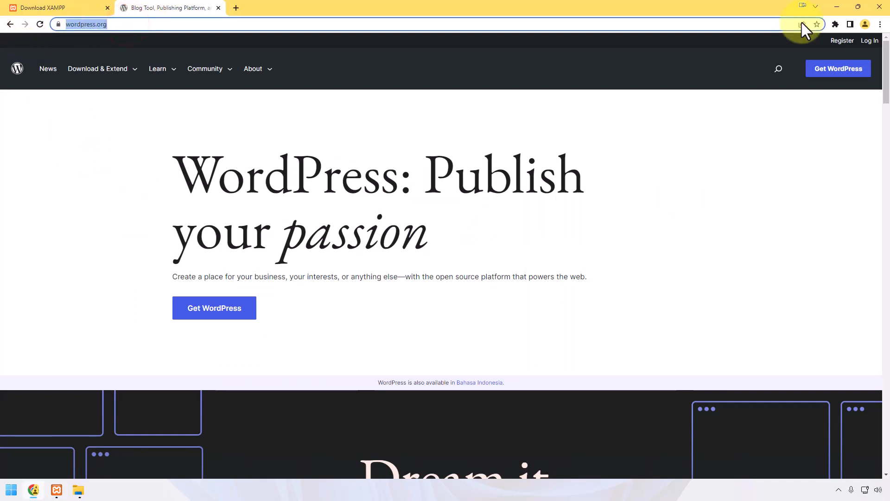
left_click(849, 67)
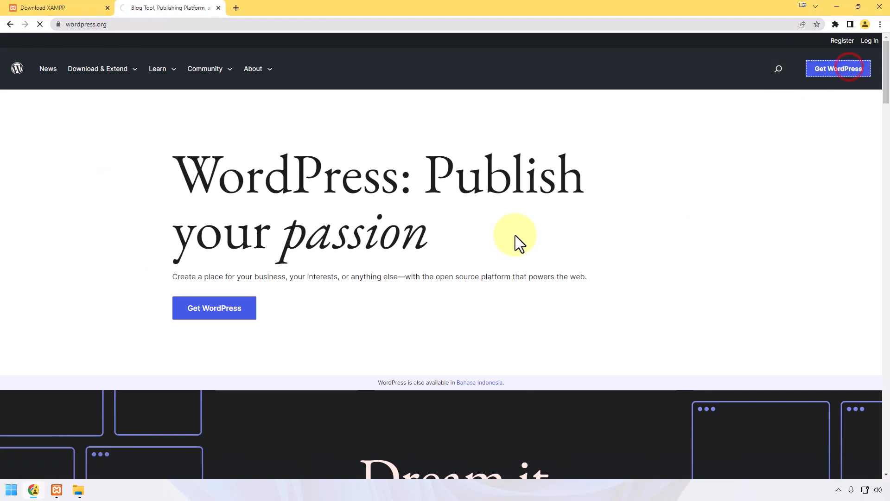
scroll(203, 295, "down", 2)
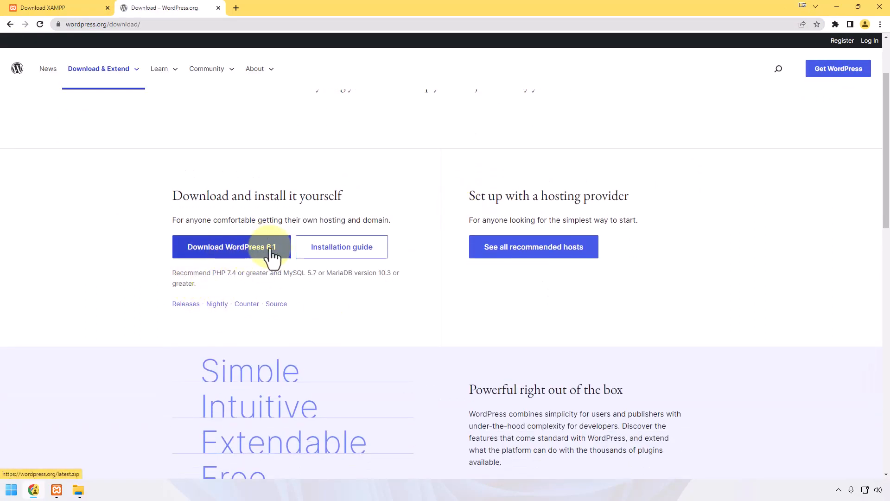
scroll(251, 253, "down", 1)
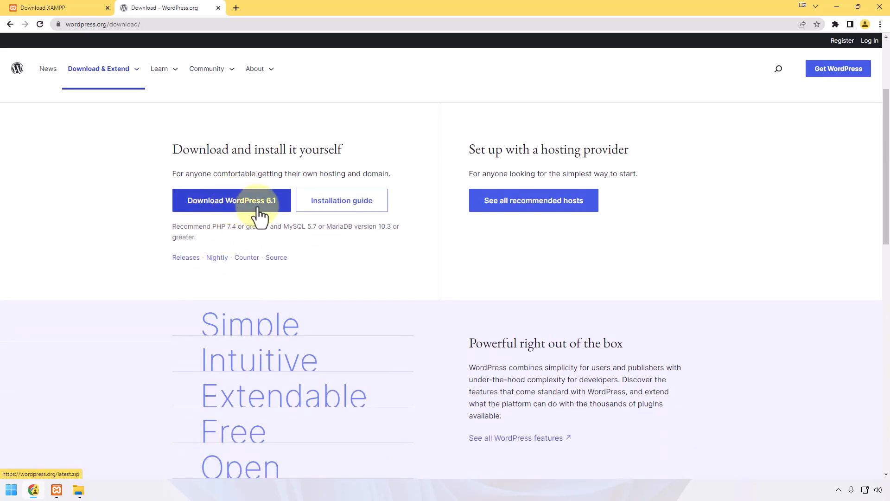
left_click(75, 496)
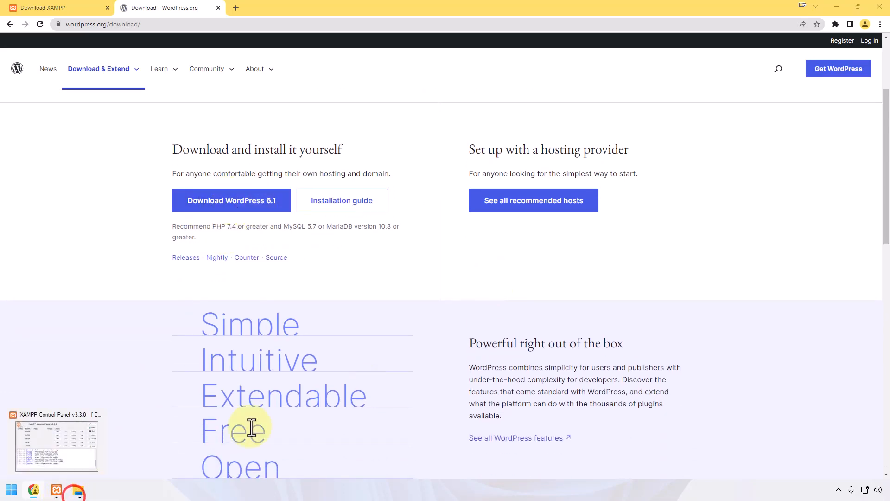
Cut the 23.2 MB wordpress-6.1 ZIP from Downloads\Compressed via Show more options > Cut
left_click(157, 462)
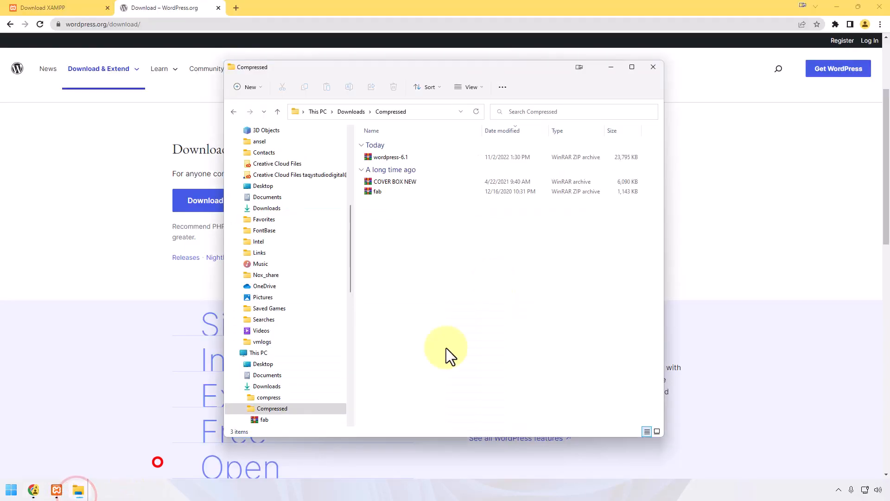
left_click(421, 158)
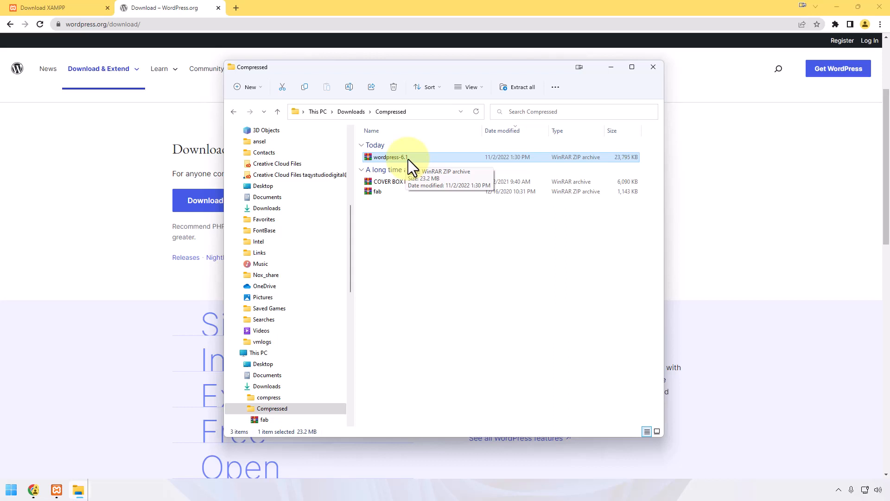
right_click(409, 161)
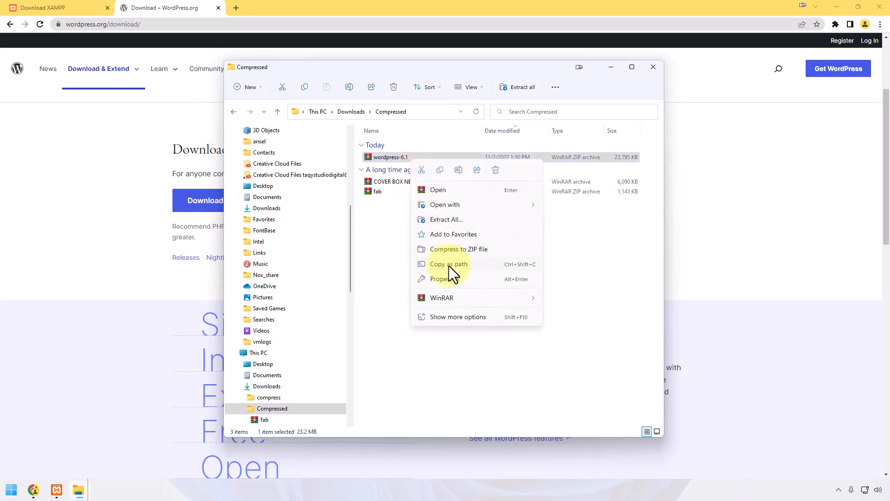
left_click(455, 317)
left_click(496, 254)
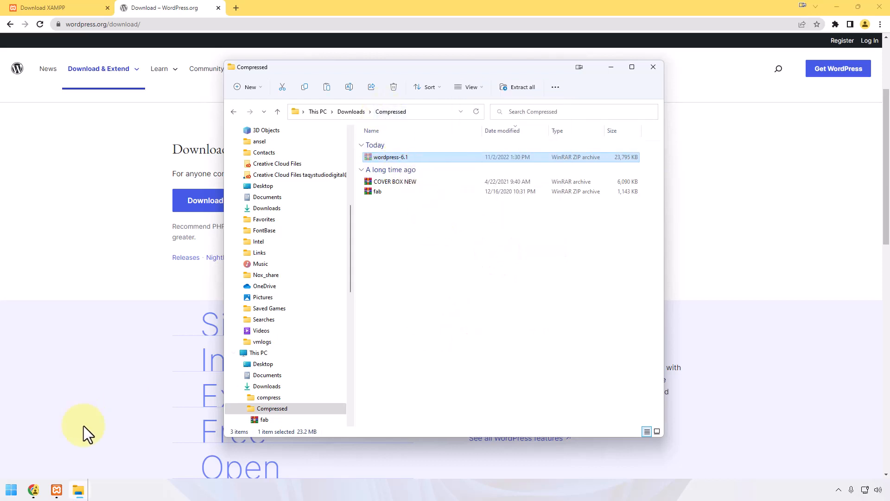
Paste the wordpress-6.1 archive into C:\xampp\htdocs
mouse_move(79, 491)
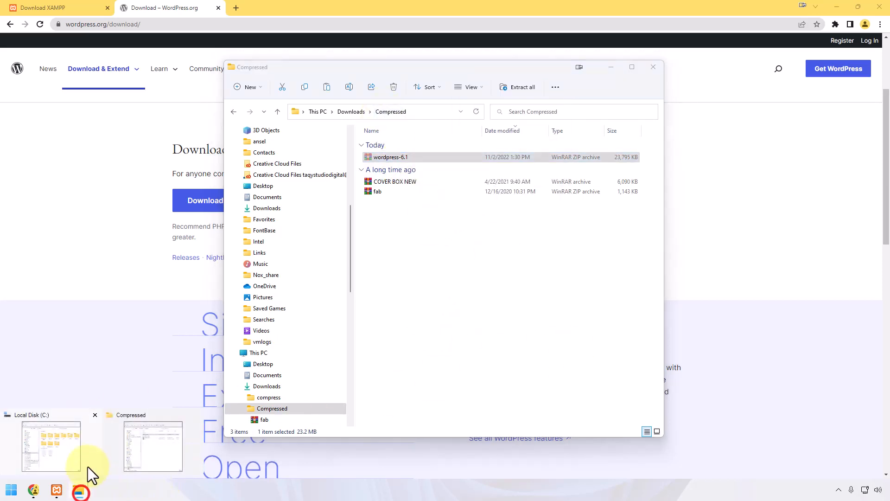
left_click(68, 455)
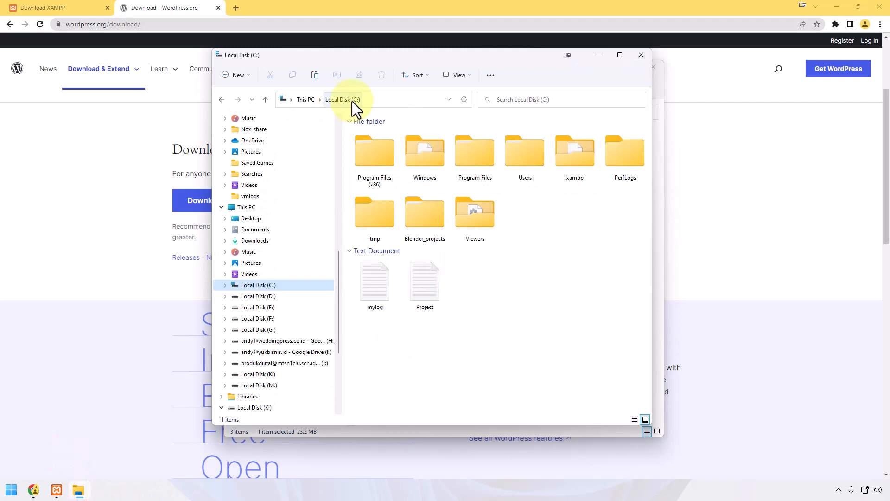
double_click(584, 165)
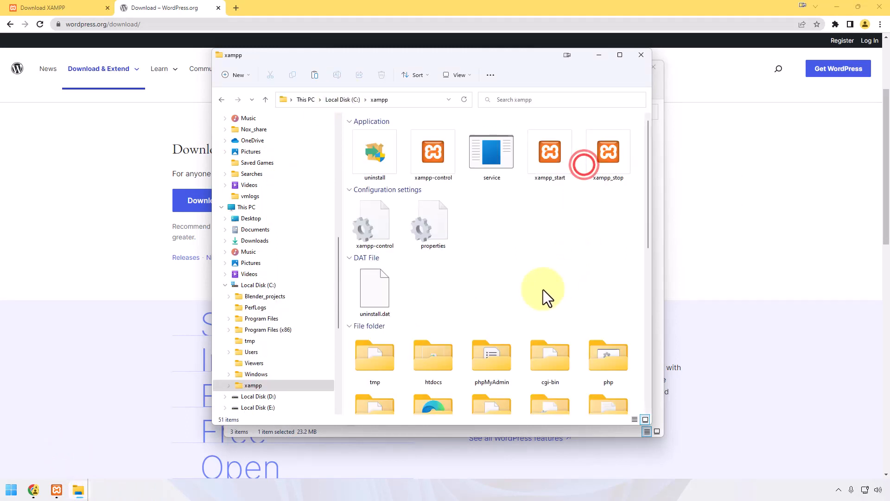
scroll(544, 291, "down", 5)
scroll(470, 242, "up", 3)
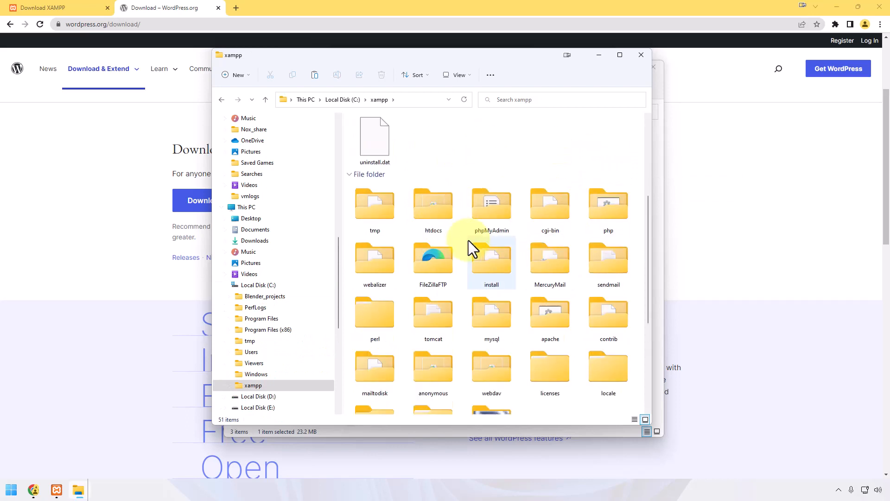
double_click(440, 210)
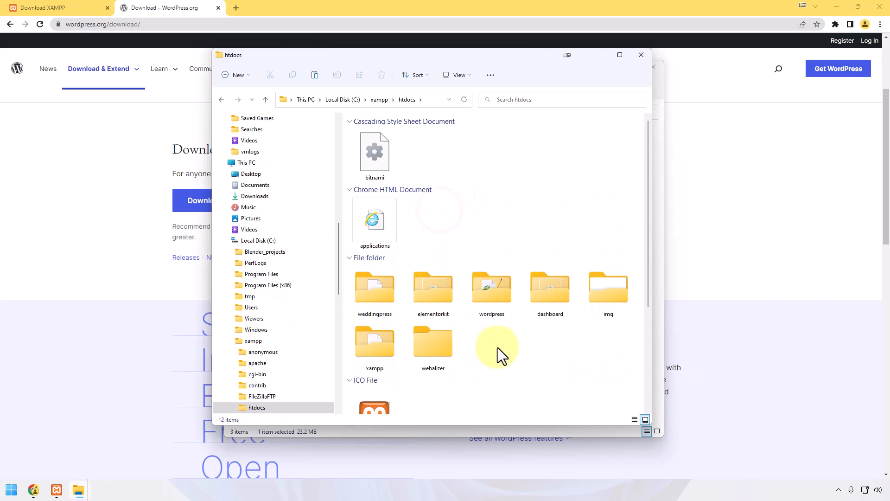
scroll(497, 347, "down", 2)
right_click(513, 252)
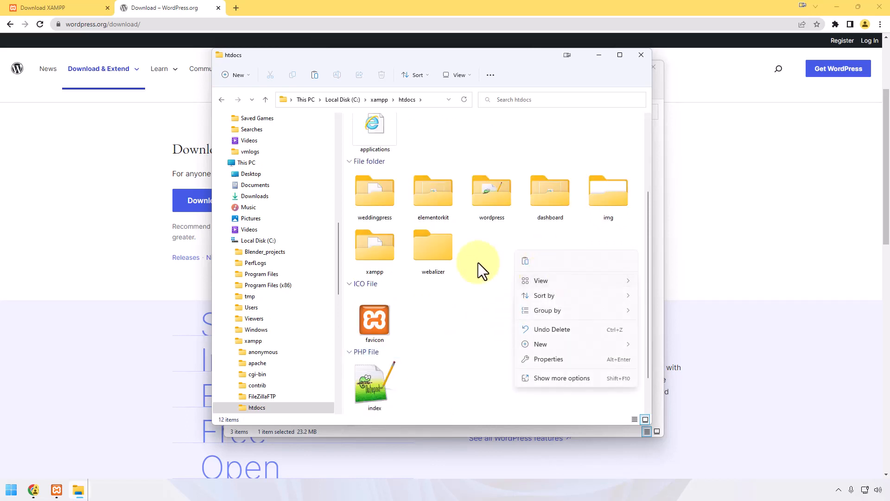
left_click(486, 248)
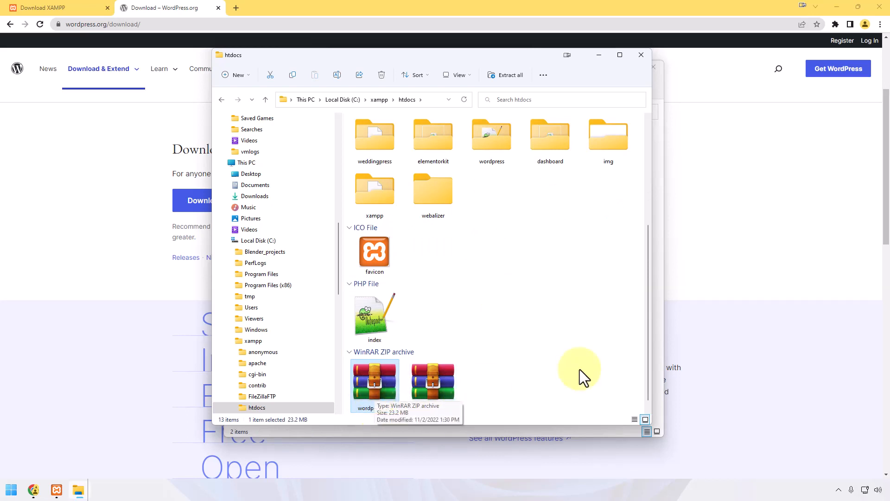
Extract wordpress-6.1 here in htdocs, replacing all existing files
right_click(374, 396)
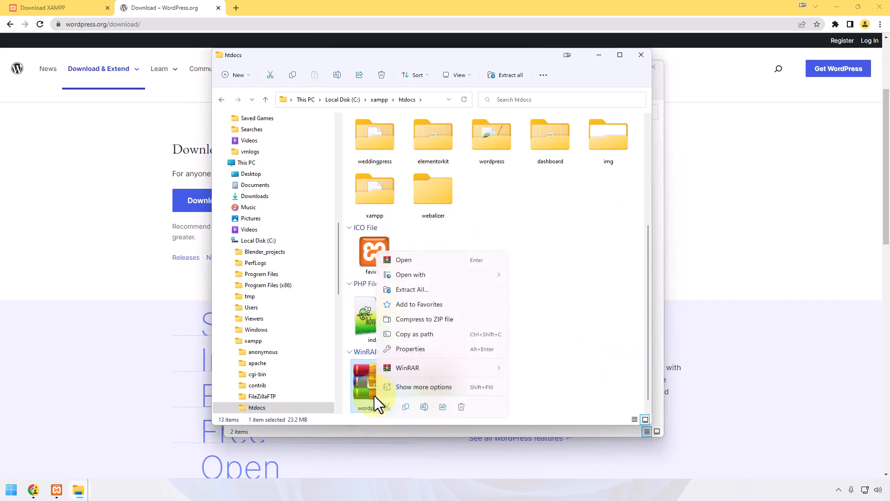
mouse_move(427, 368)
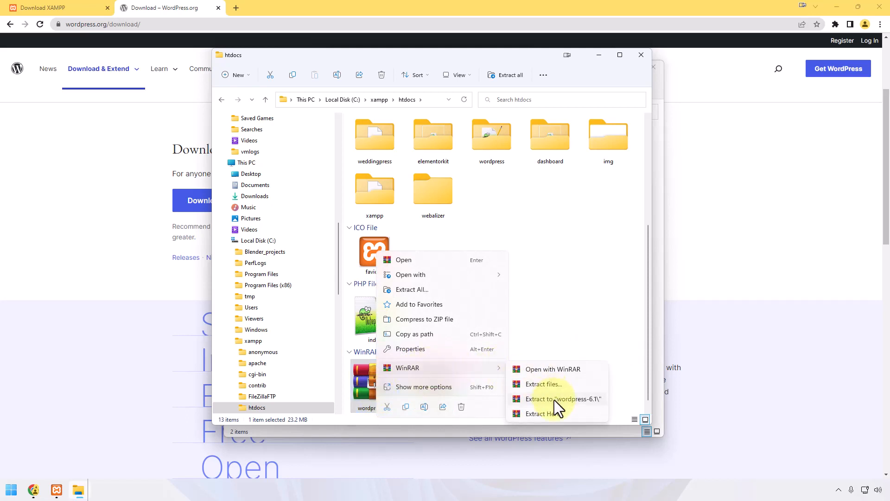
left_click(555, 416)
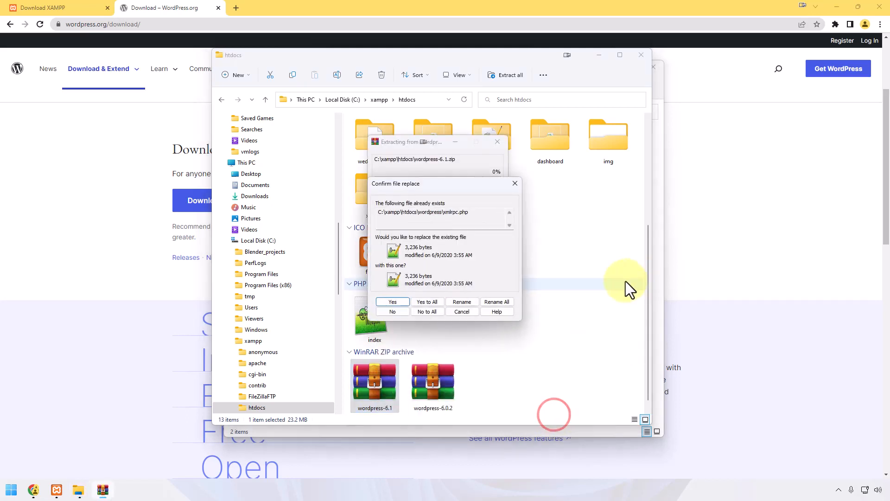
left_click(437, 304)
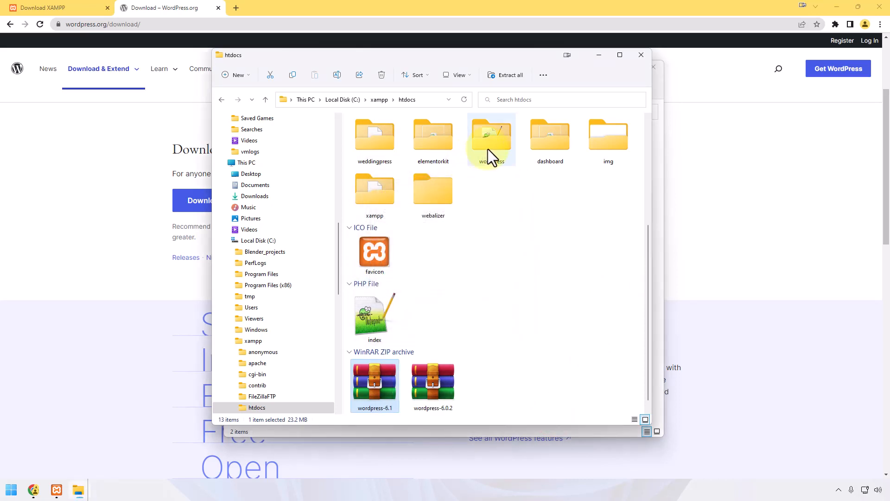
Check the extracted wordpress folder's contents and go back up to htdocs
double_click(502, 152)
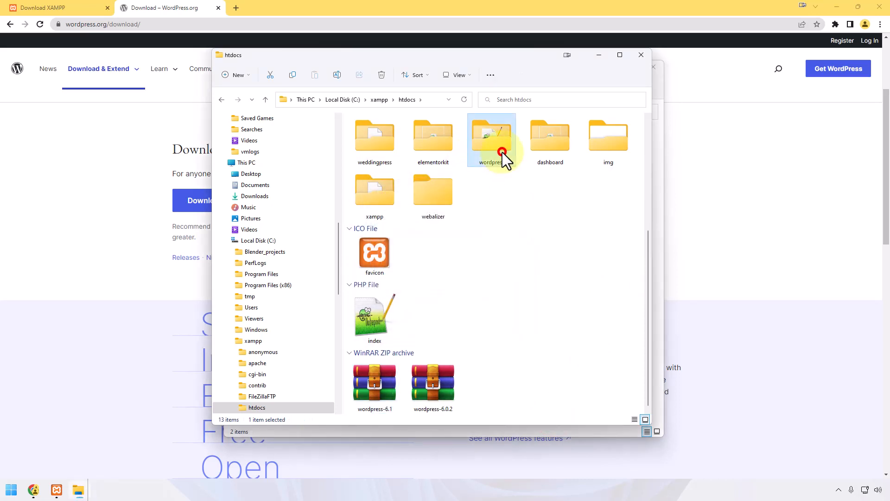
scroll(590, 292, "down", 3)
scroll(590, 291, "up", 3)
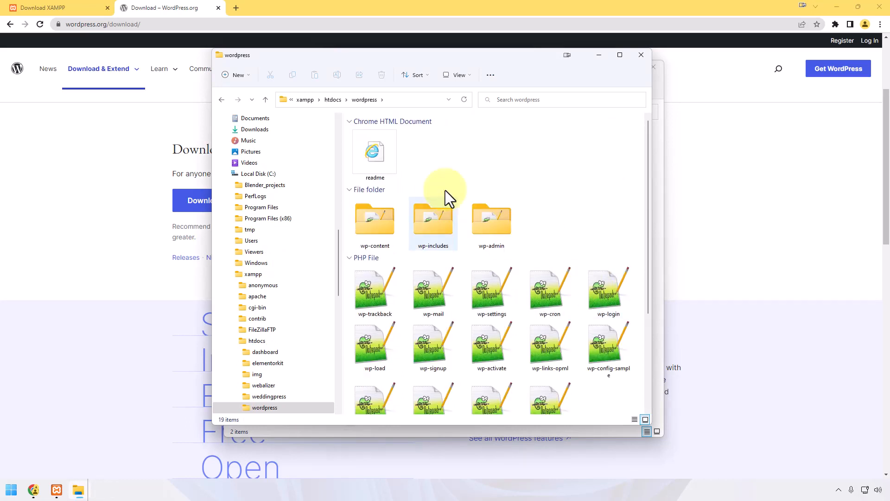
left_click(332, 100)
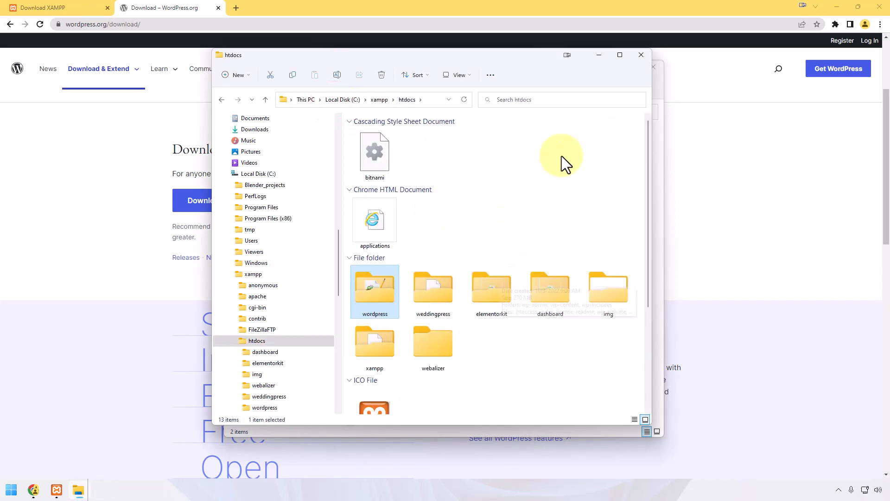
Rename the wordpress folder in htdocs to websiteundangan
right_click(380, 302)
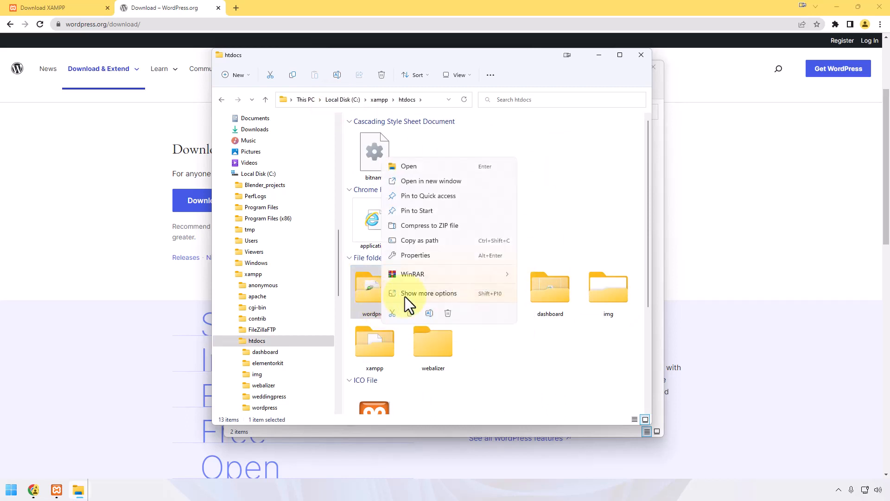
left_click(430, 295)
left_click(474, 458)
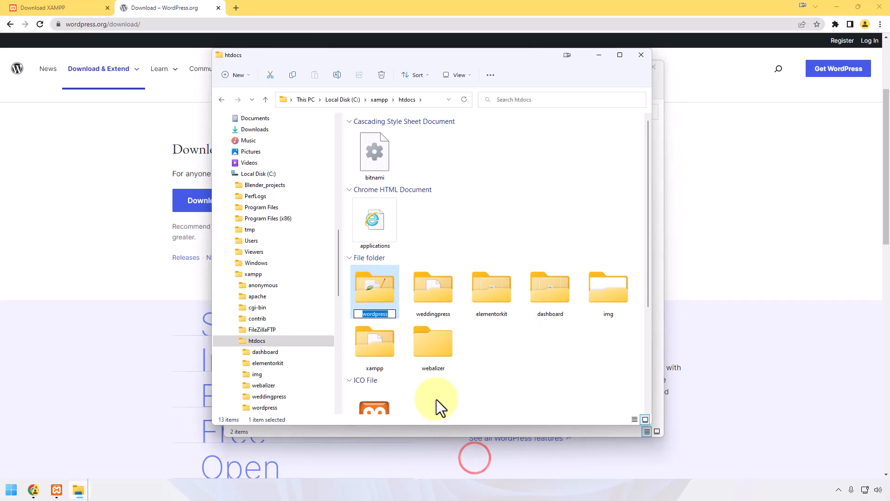
type("webs")
type("iteun")
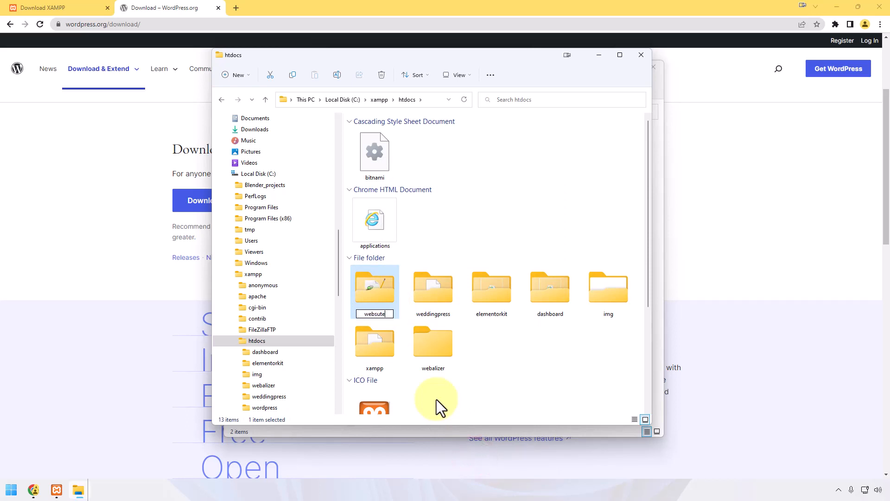
type("dangan")
key("Return")
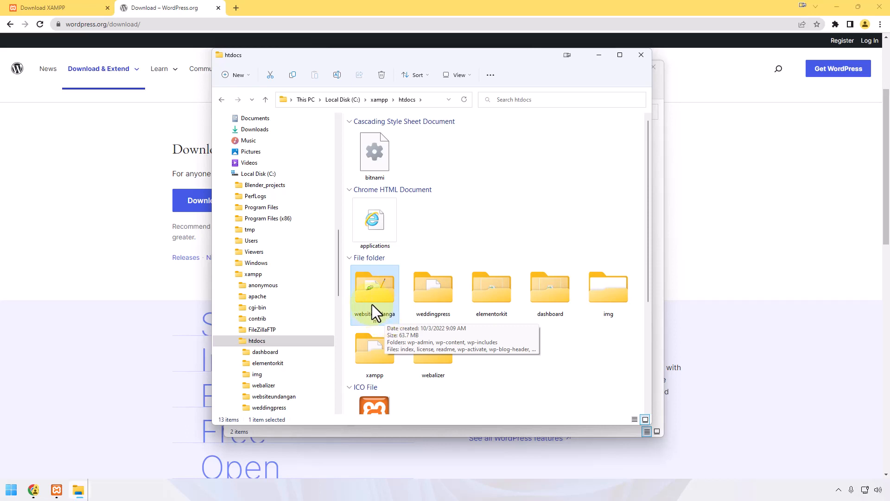
left_click(63, 488)
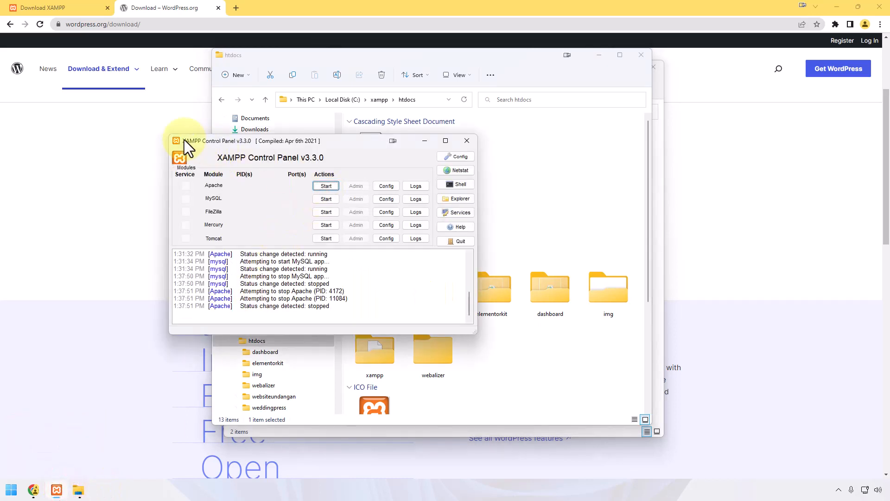
Start Apache and MySQL, and enter localhost/phpmyadmin/ in a new browser tab
left_click(321, 184)
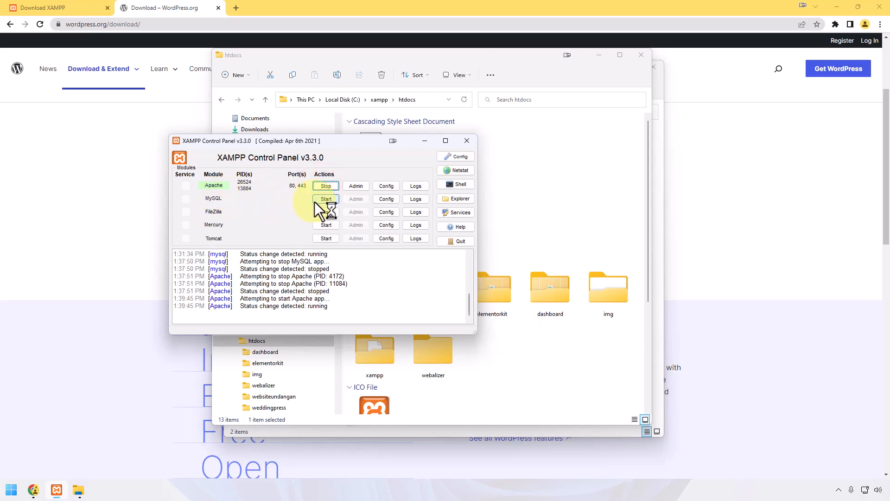
left_click(327, 200)
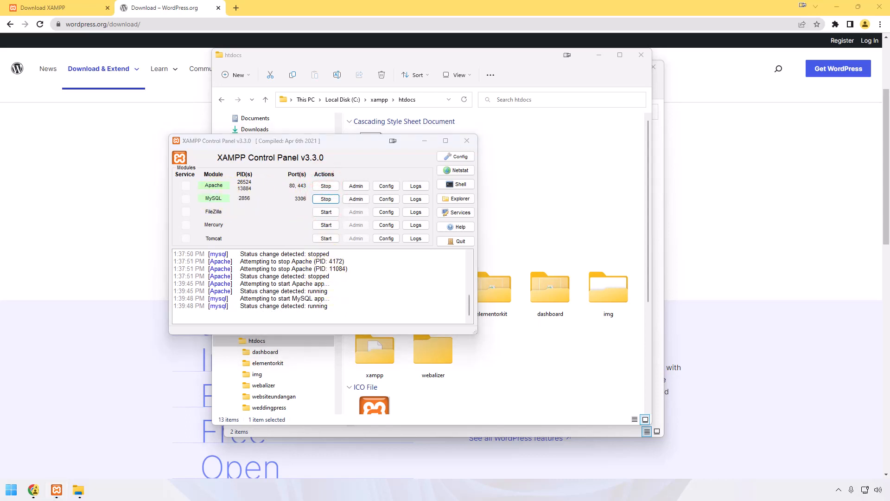
left_click(236, 8)
type("localhost/phpmyadmin/")
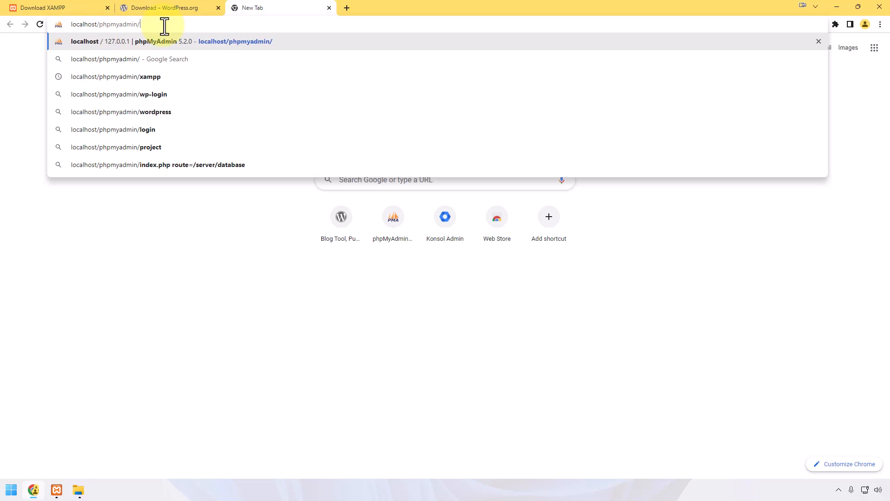
Create the database dbwebsiteundangan in phpMyAdmin, copying its name for later
key("Return")
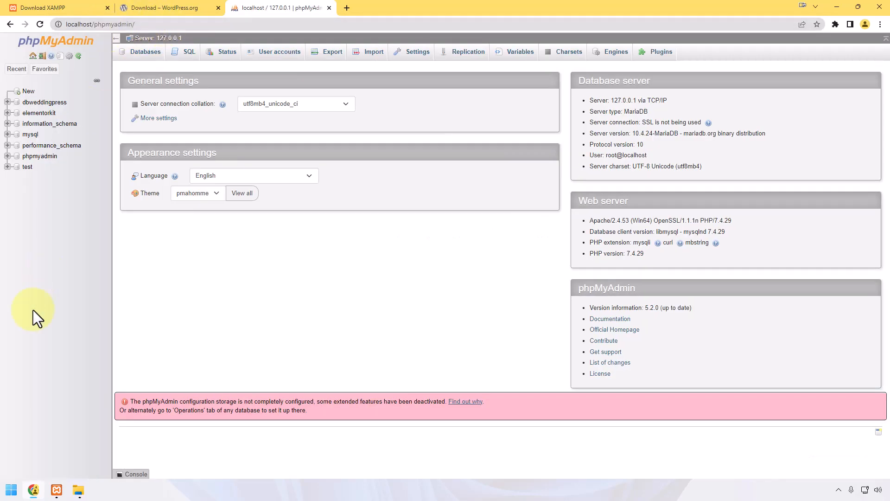
left_click(30, 92)
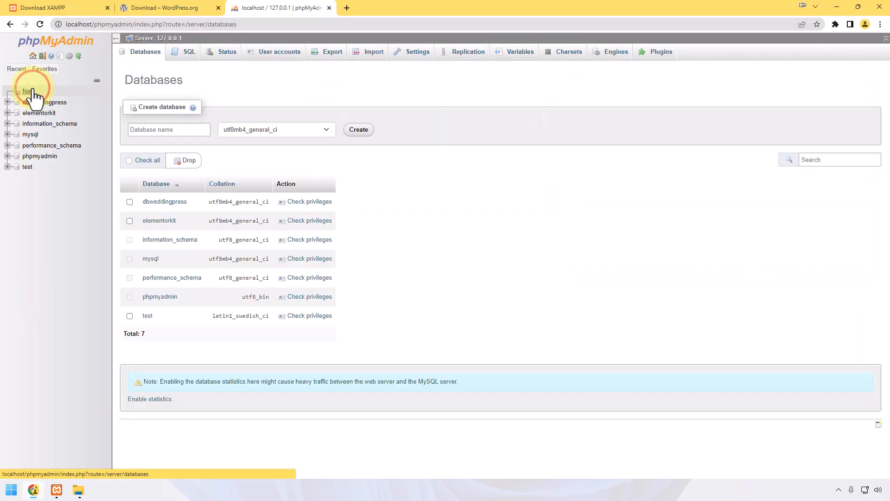
left_click(173, 129)
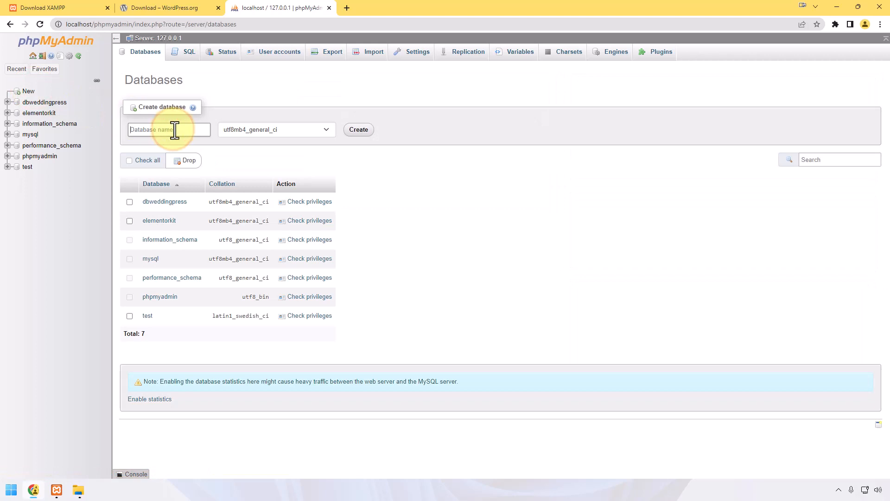
type("dbwebsiteundangan")
key("ctrl+a")
key("ctrl+c")
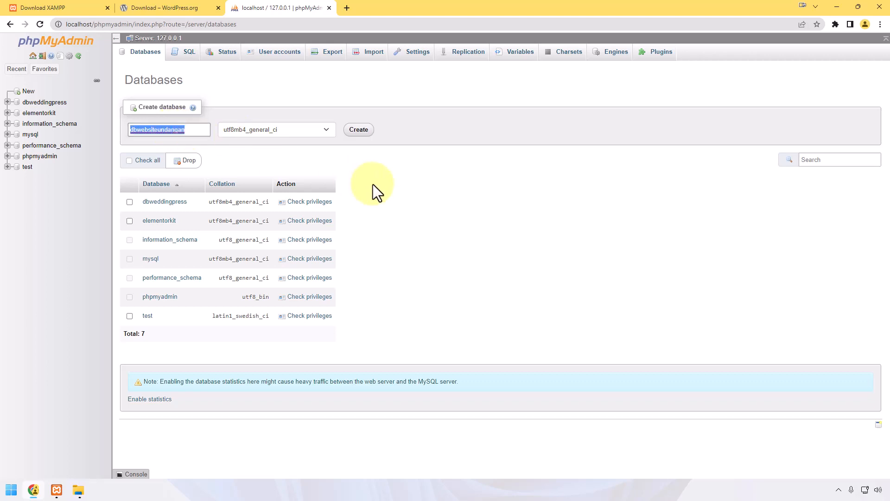
left_click(358, 131)
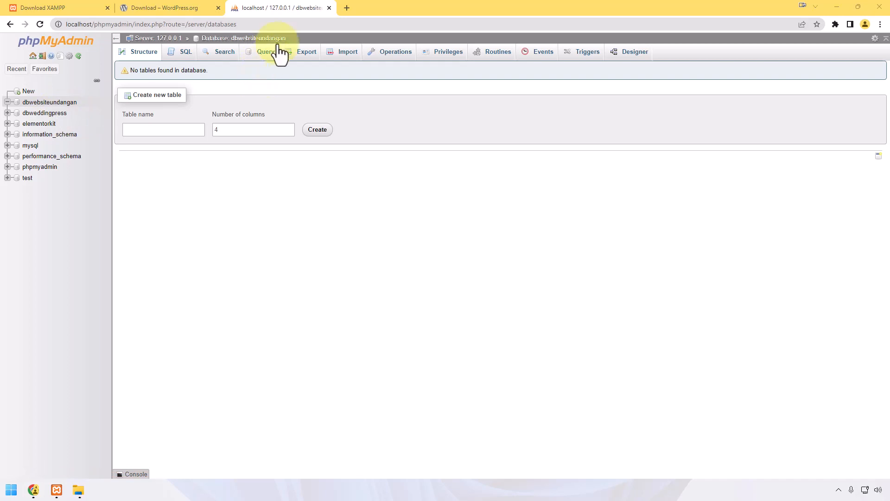
Load localhost/websiteundangan, keep English (United States), and proceed to the database form
left_click(347, 9)
type("localhost/")
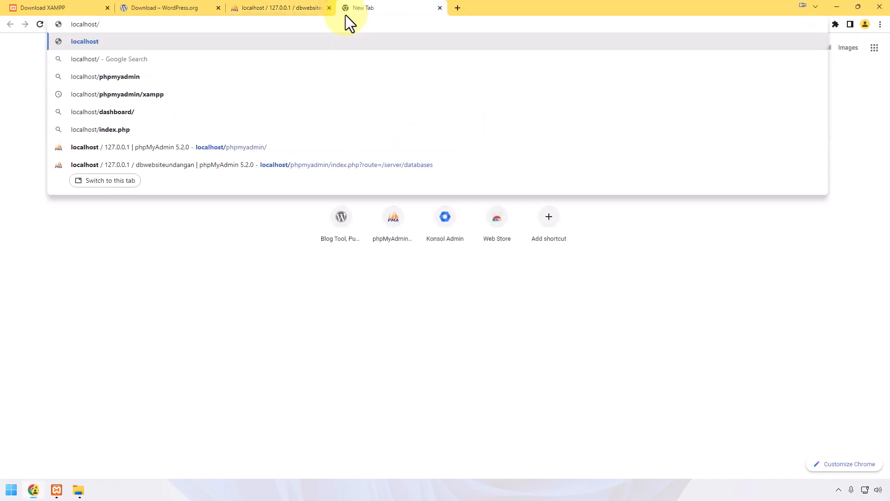
type("websiteundan")
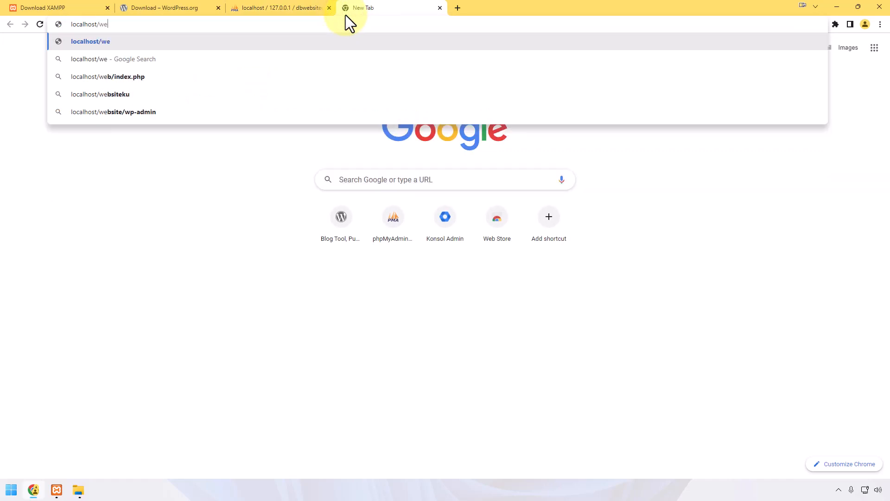
type("gan")
key("Return")
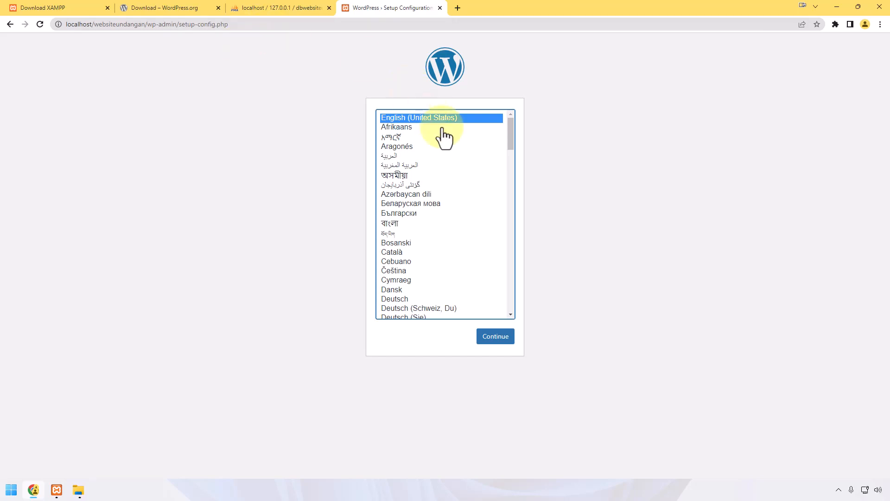
left_click(505, 343)
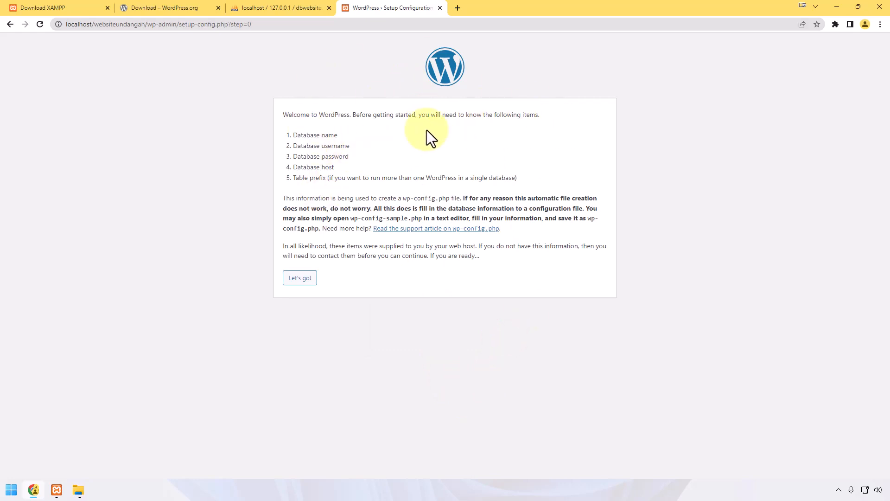
left_click(304, 281)
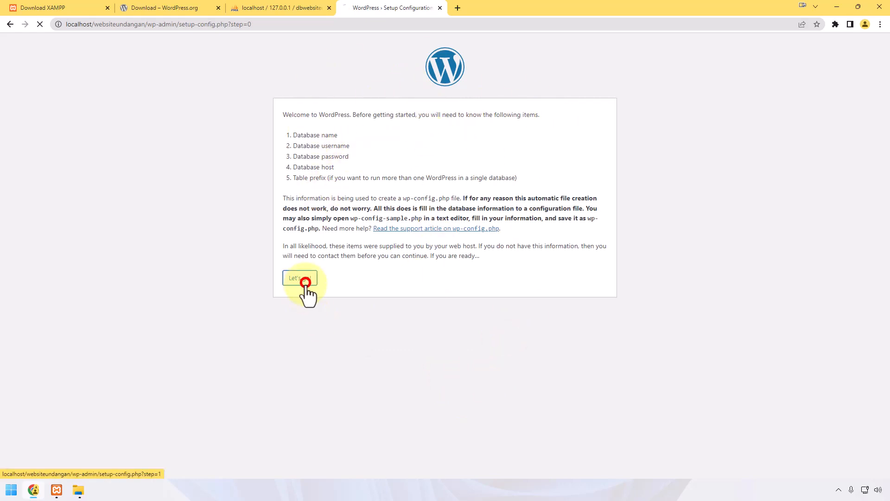
left_click(451, 136)
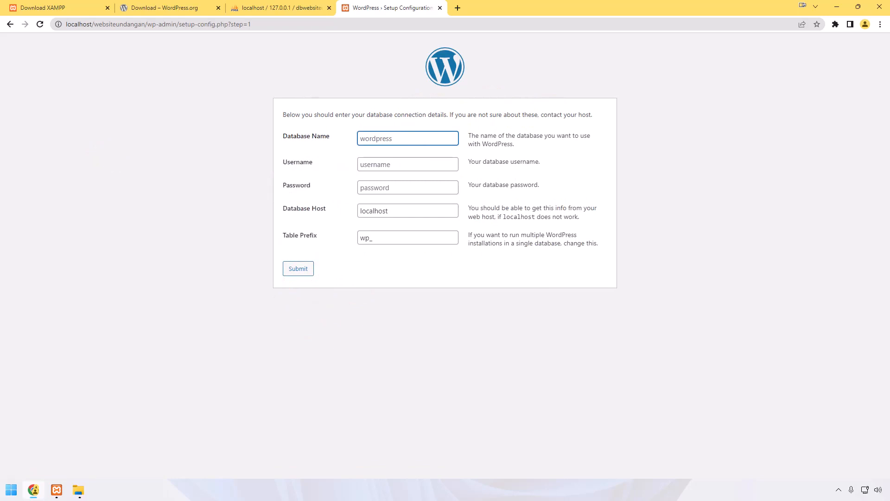
Submit database dbwebsiteundangan, username root, empty password and host localhost
left_click(297, 4)
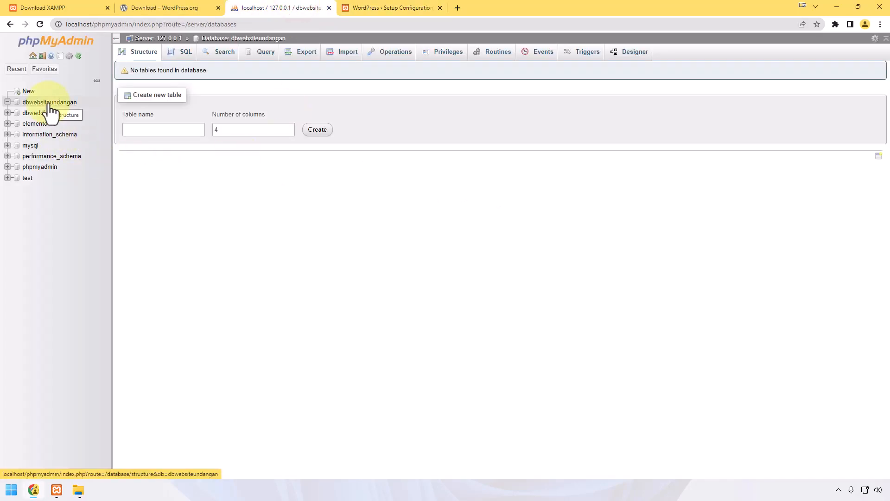
left_click(378, 4)
key("ctrl+v")
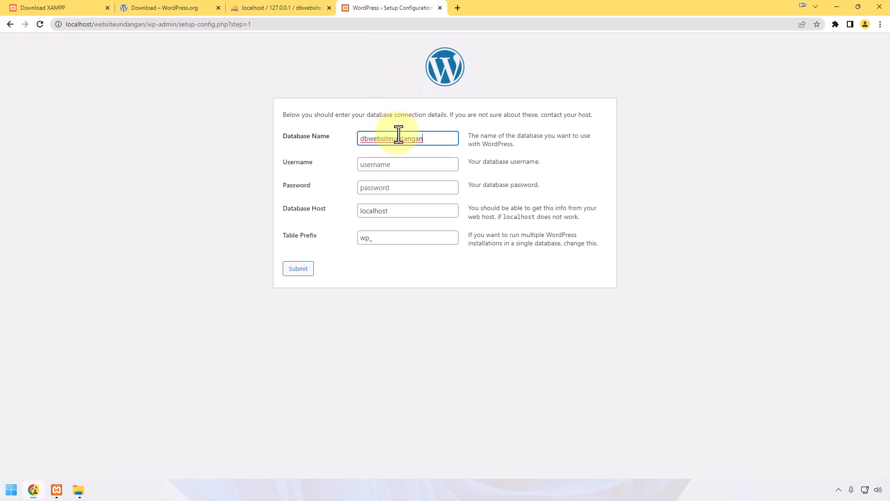
left_click(396, 170)
type("root")
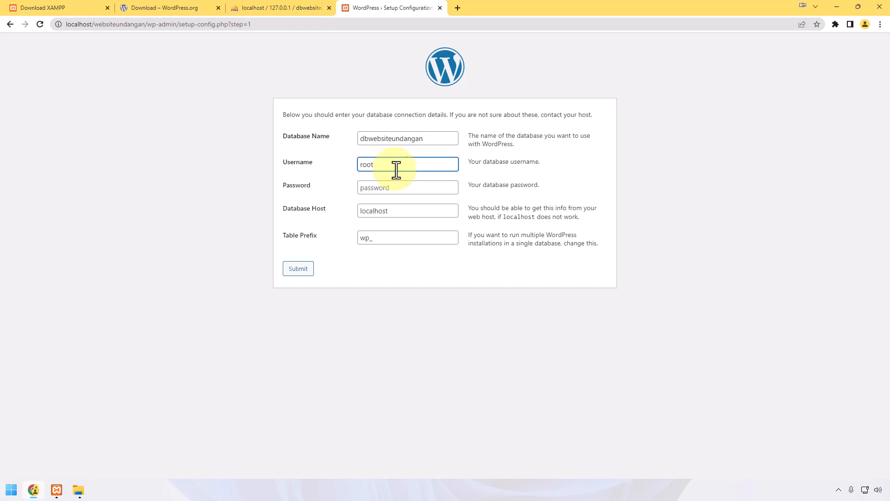
left_click(430, 192)
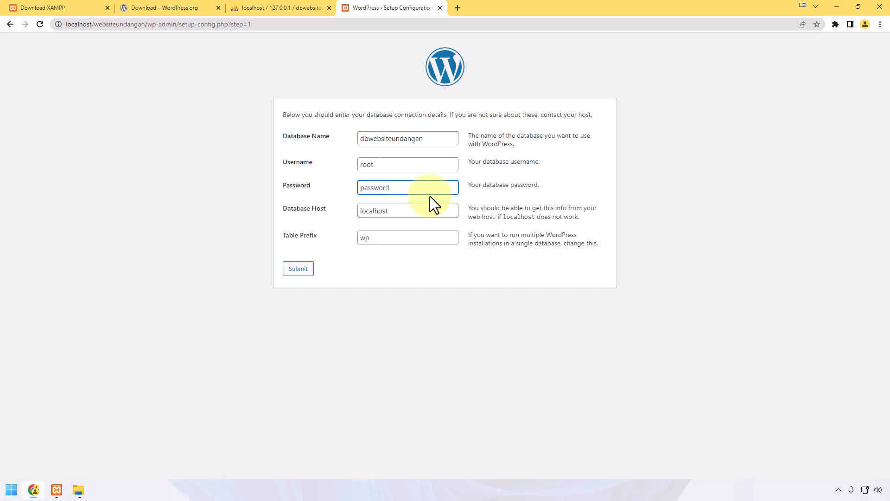
left_click(407, 211)
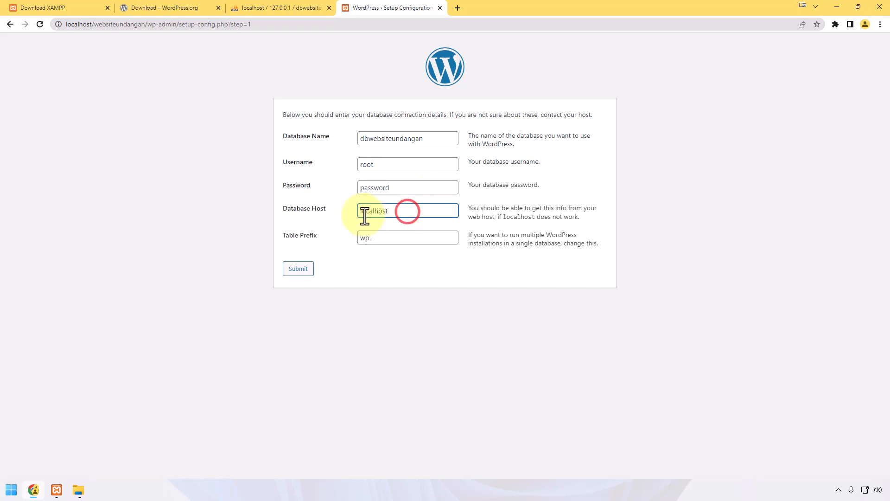
left_click(299, 270)
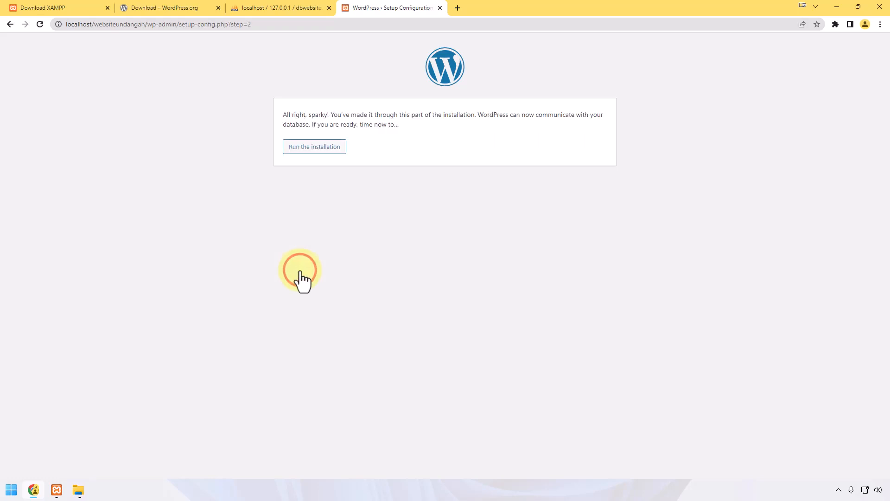
Install WordPress with site title 'Website Undangan', an admin username and a confirmed weak password and e-mail
left_click(336, 148)
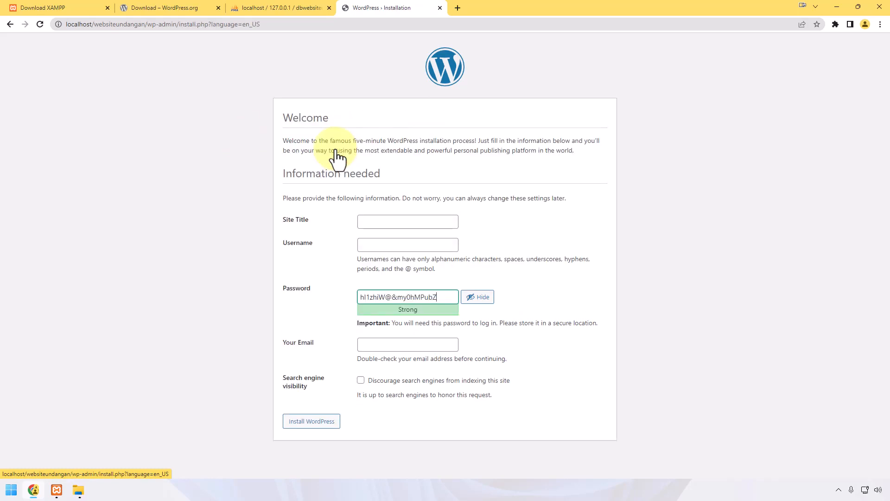
left_click(409, 222)
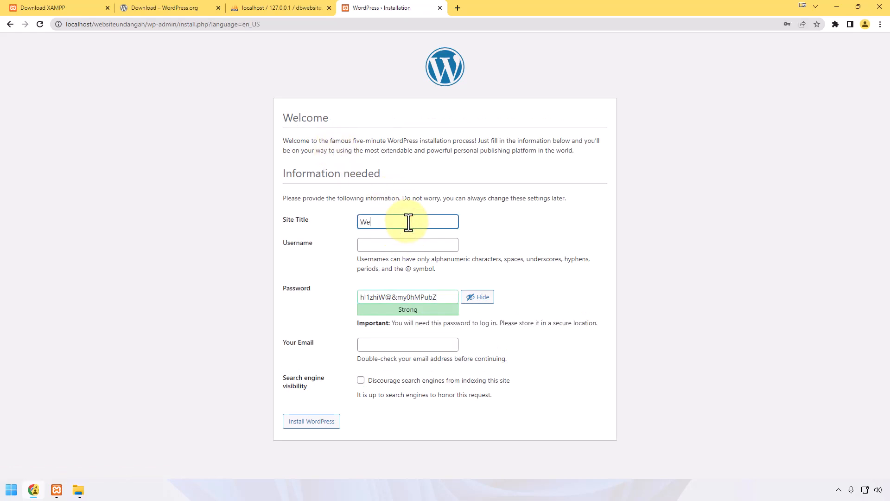
type("Website Undangan")
key("Tab")
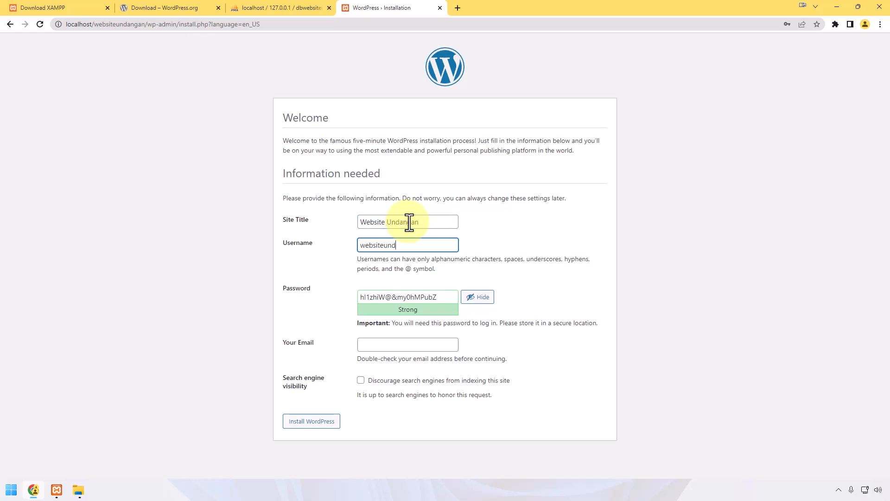
key("Tab")
type("pass")
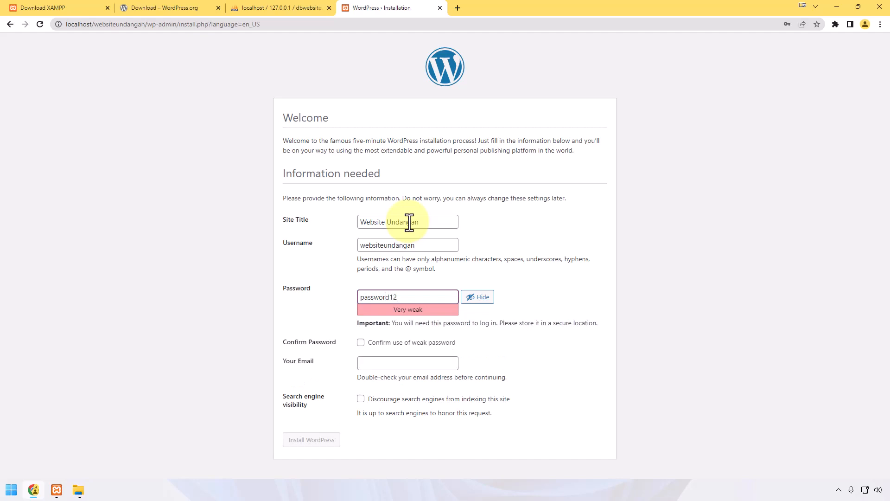
left_click(388, 342)
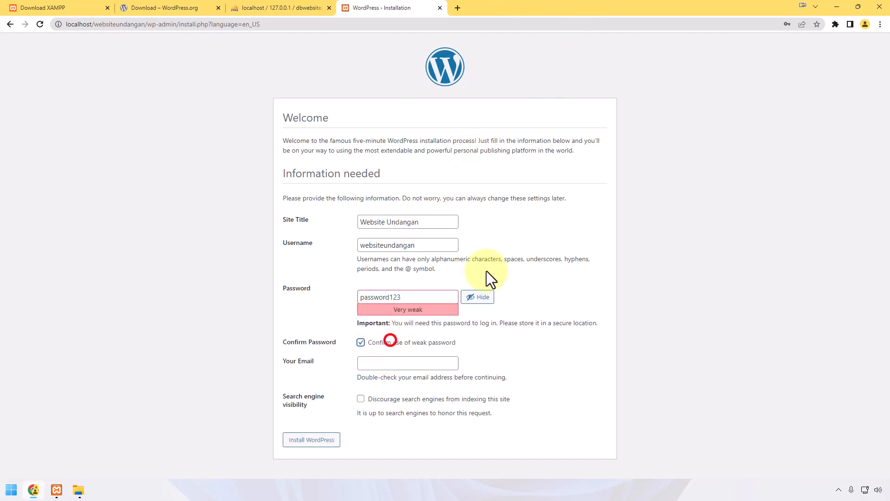
left_click(378, 363)
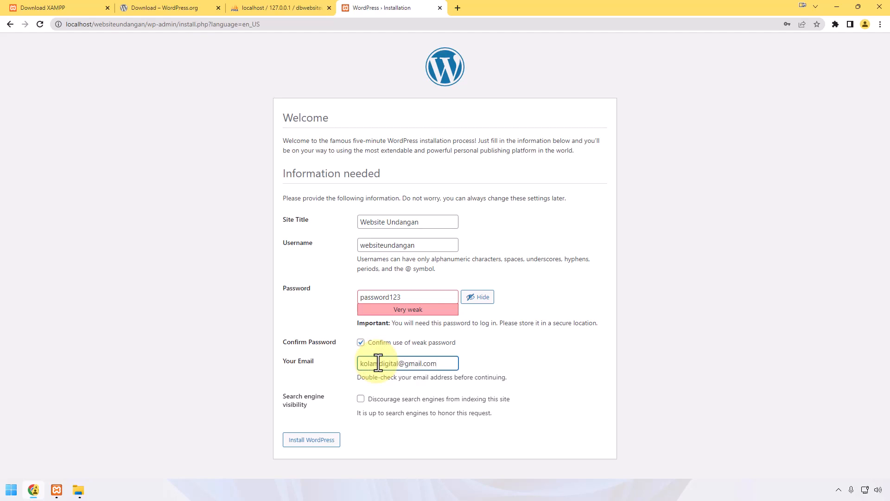
left_click(331, 444)
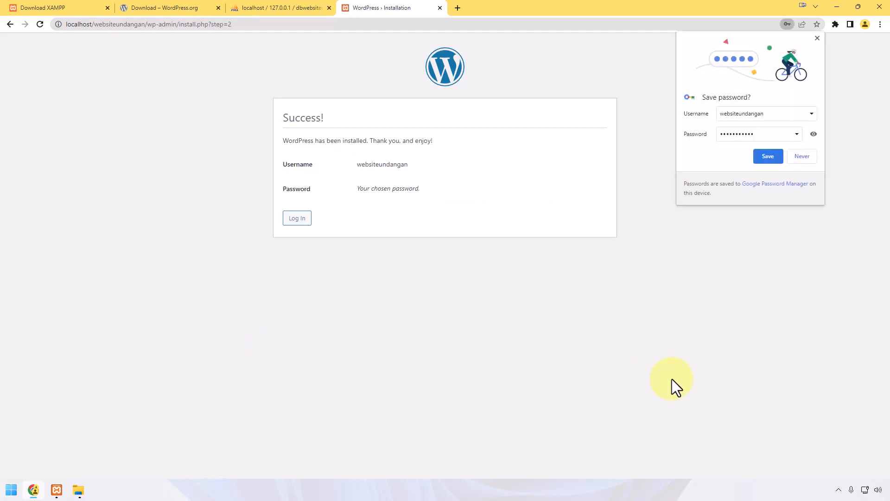
Decline Chrome's password saving, then log in with the admin credentials and Remember Me ticked
left_click(804, 156)
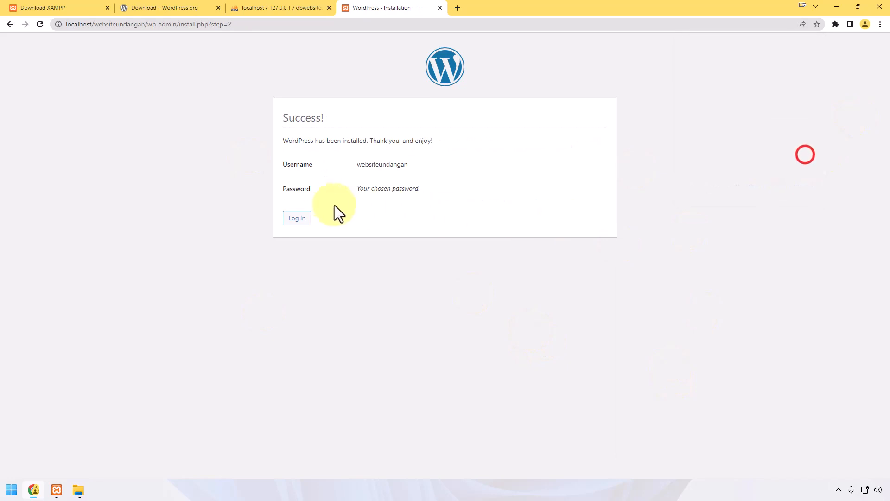
left_click(305, 222)
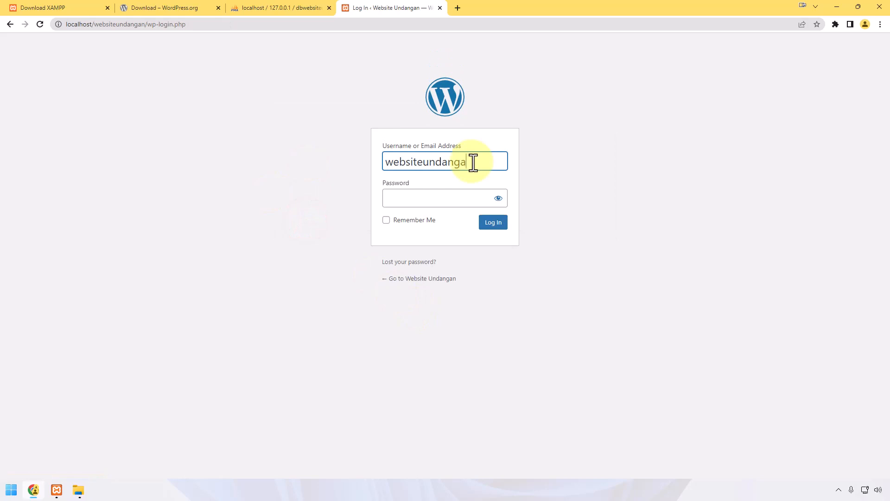
left_click(461, 196)
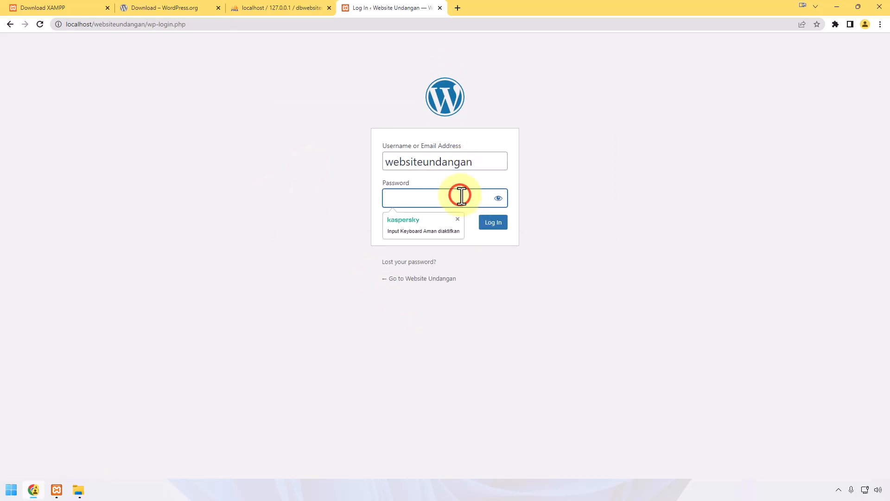
type("****")
type("word")
left_click(498, 198)
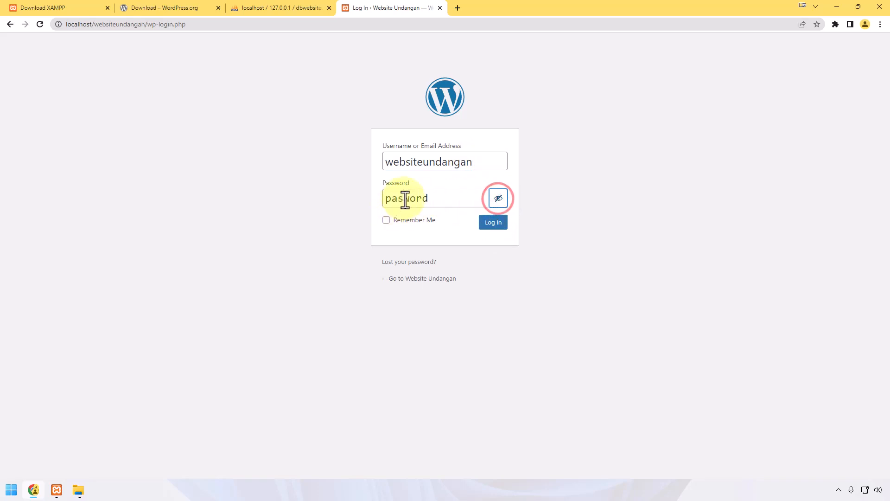
left_click(404, 198)
type("123")
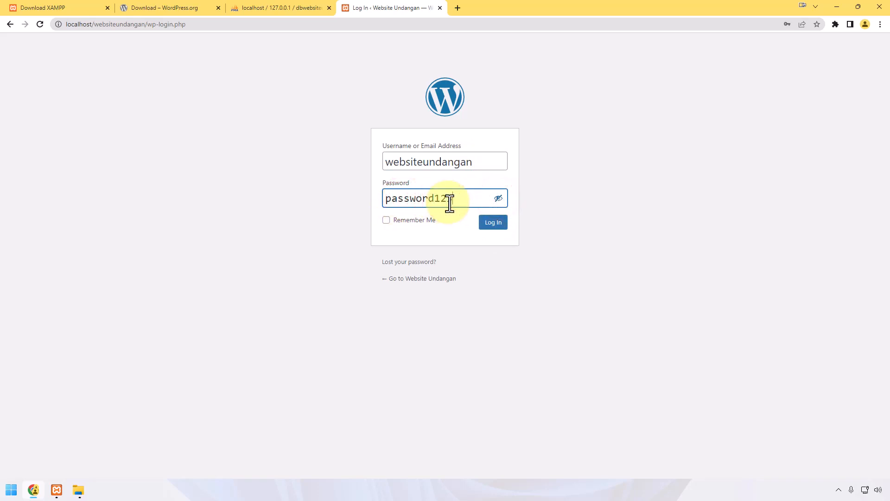
left_click(425, 220)
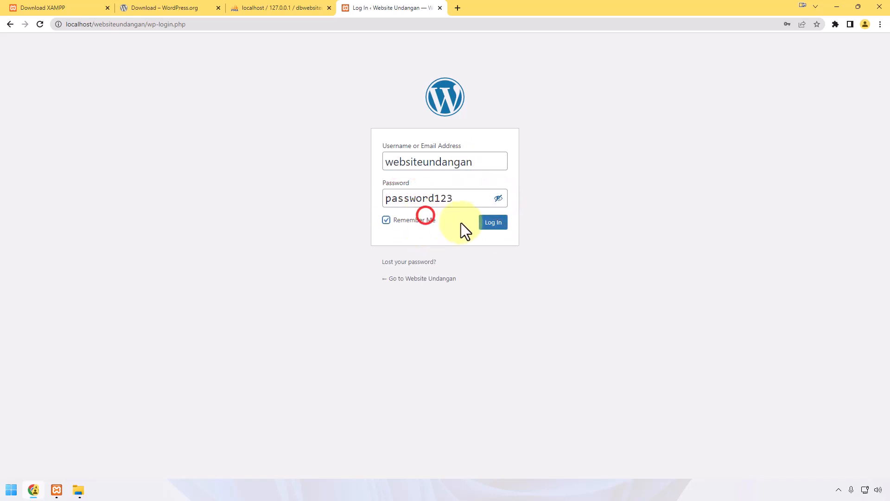
left_click(491, 224)
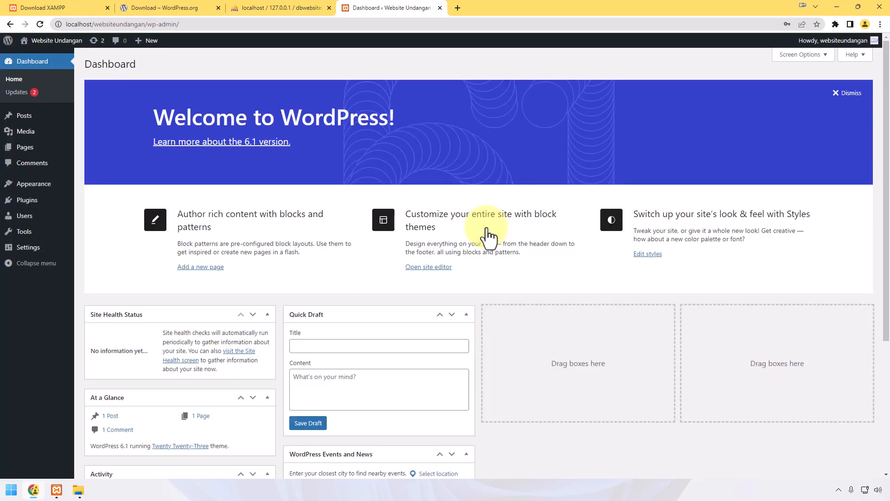
Open the live site from Visit Site in a new tab, check it, and return to the Dashboard
mouse_move(56, 41)
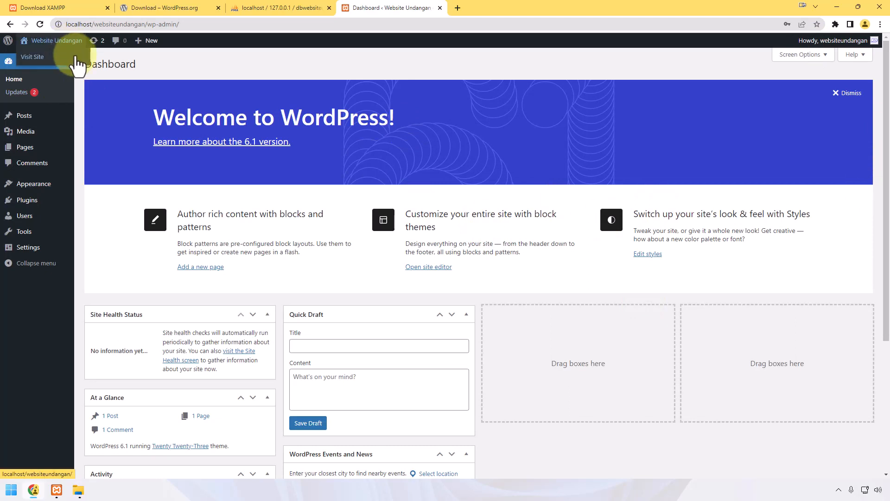
right_click(48, 60)
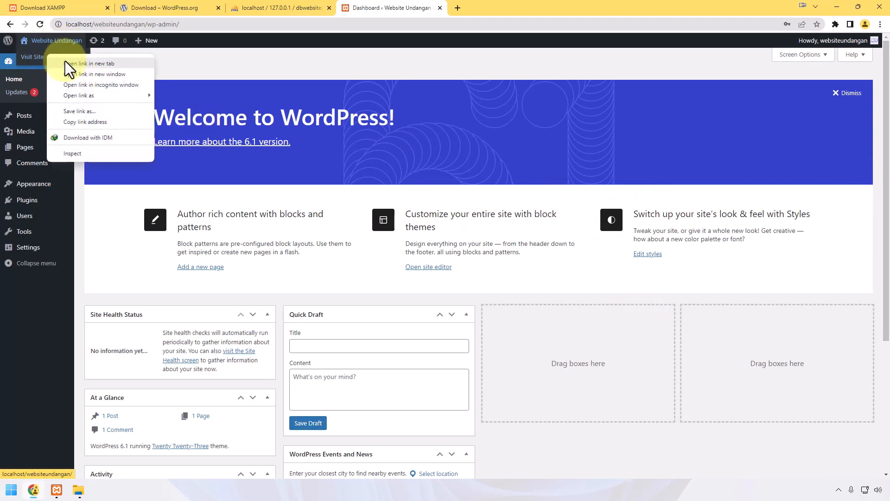
left_click(77, 63)
left_click(518, 7)
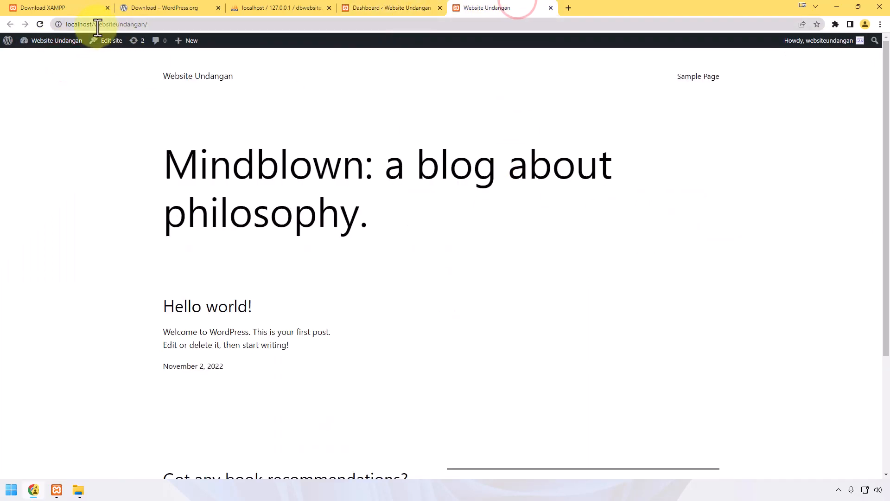
left_click(153, 24)
scroll(410, 255, "down", 3)
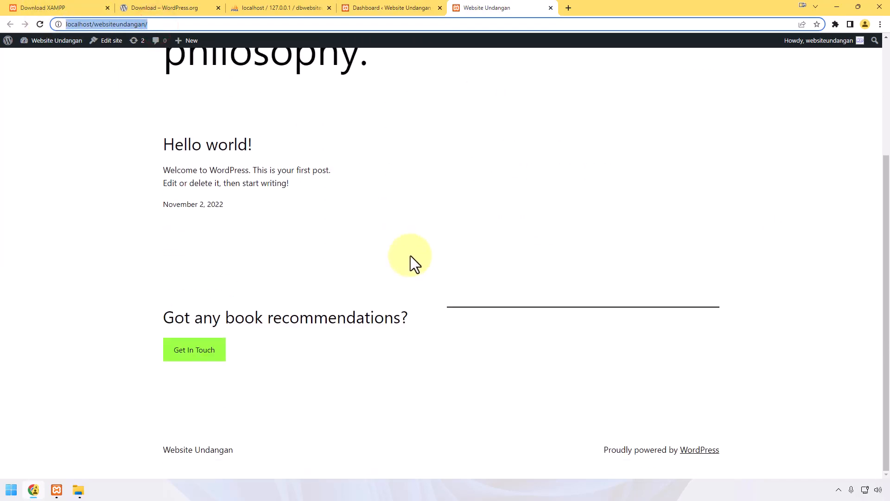
scroll(411, 256, "up", 3)
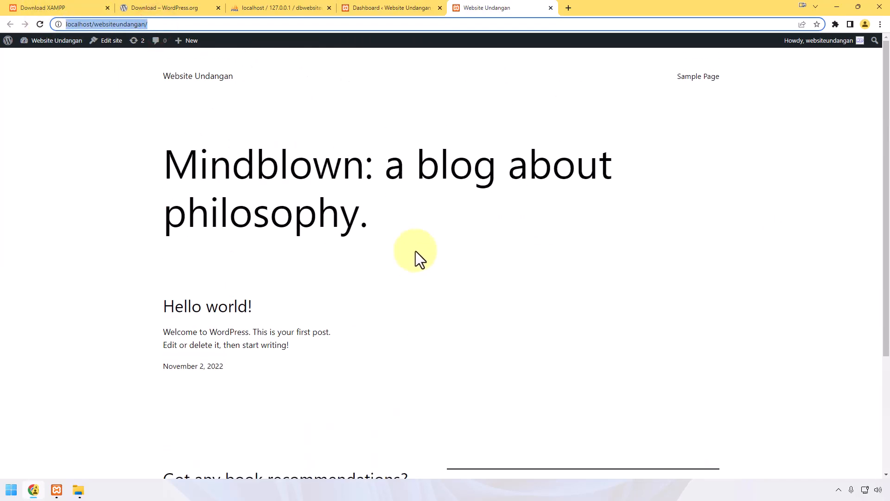
left_click(354, 6)
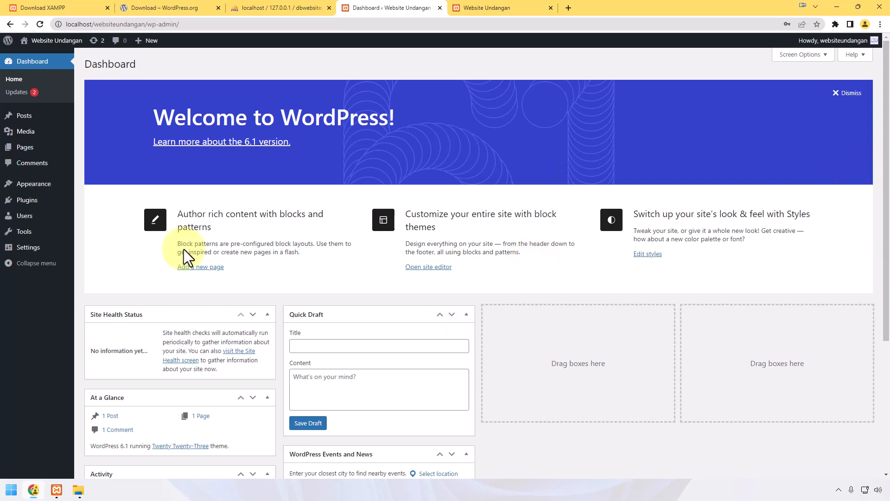
Switch the Admin Color Scheme to Ectoplasm in the user profile
mouse_move(862, 51)
left_click(853, 74)
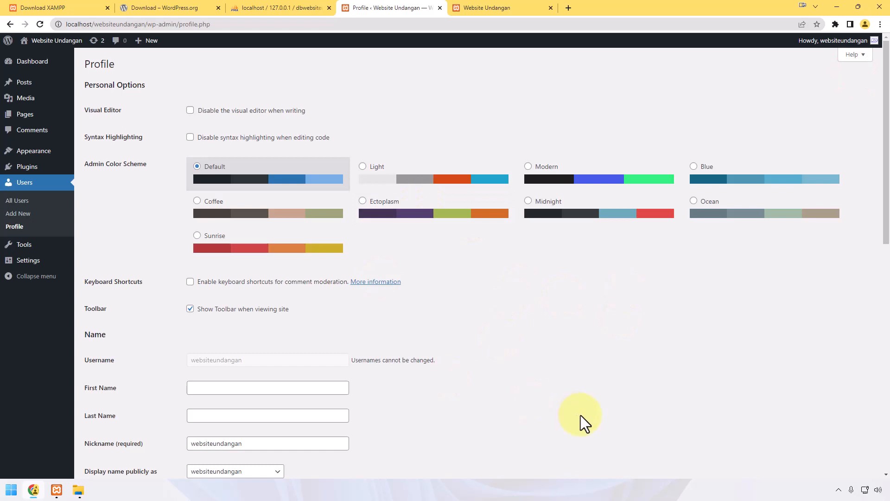
scroll(581, 416, "down", 4)
scroll(577, 301, "up", 4)
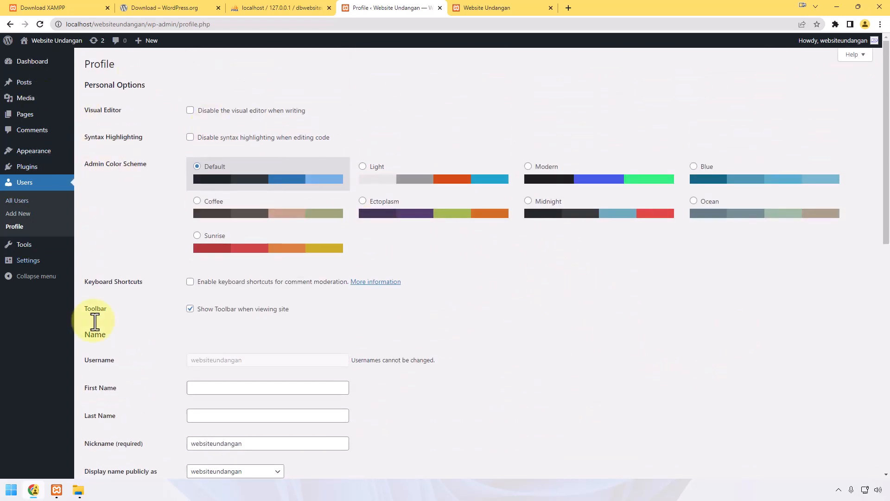
left_click(460, 213)
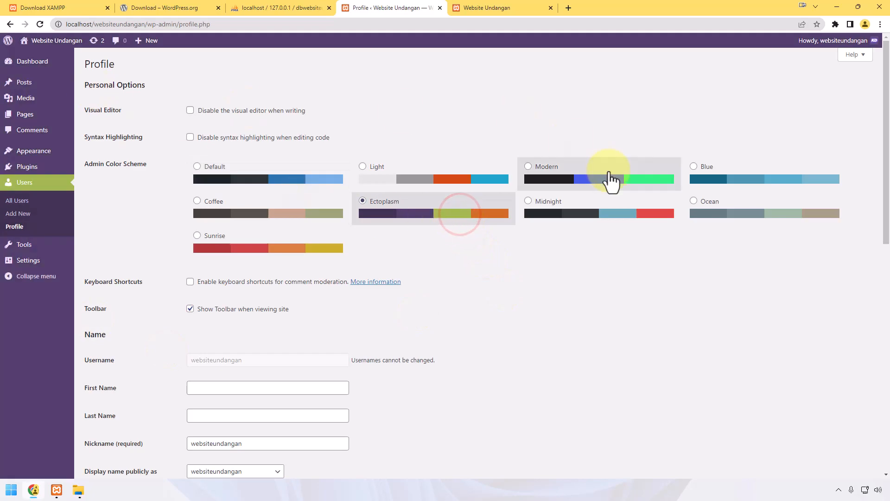
left_click(609, 171)
left_click(604, 212)
left_click(473, 213)
Generate a new strong password in the profile's account management section
scroll(510, 293, "down", 5)
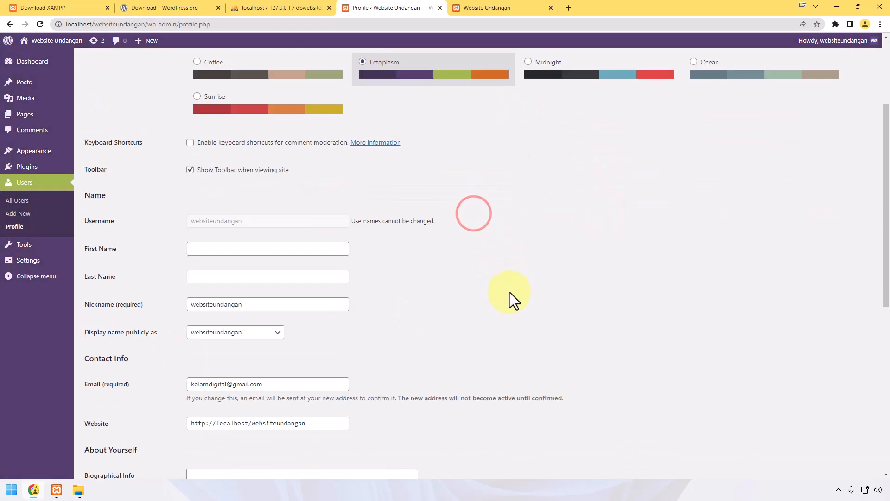
scroll(285, 288, "down", 5)
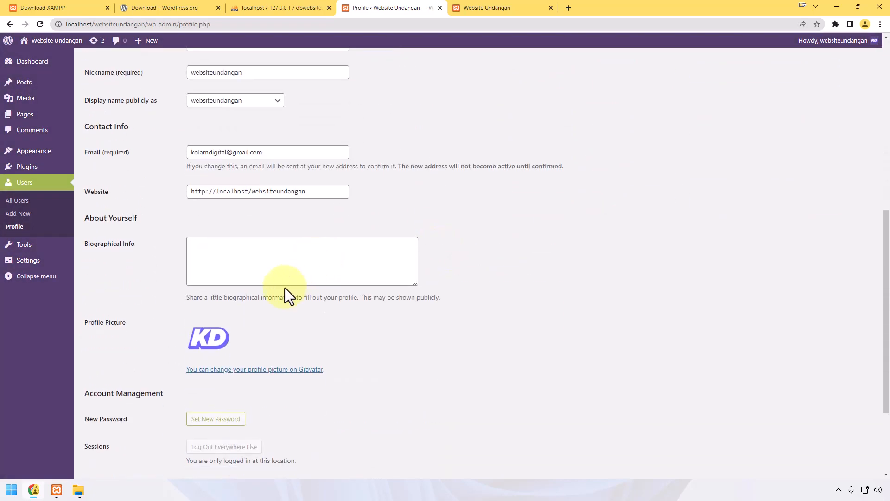
left_click(224, 294)
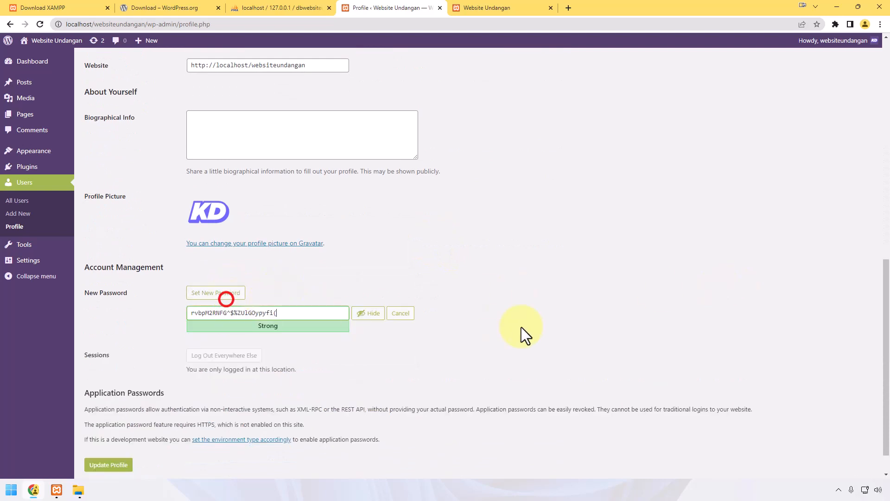
scroll(621, 329, "down", 1)
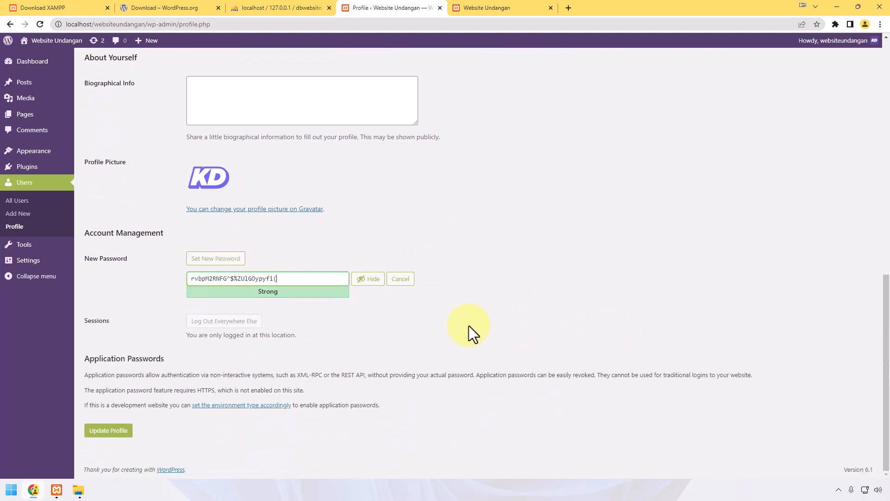
scroll(610, 312, "up", 10)
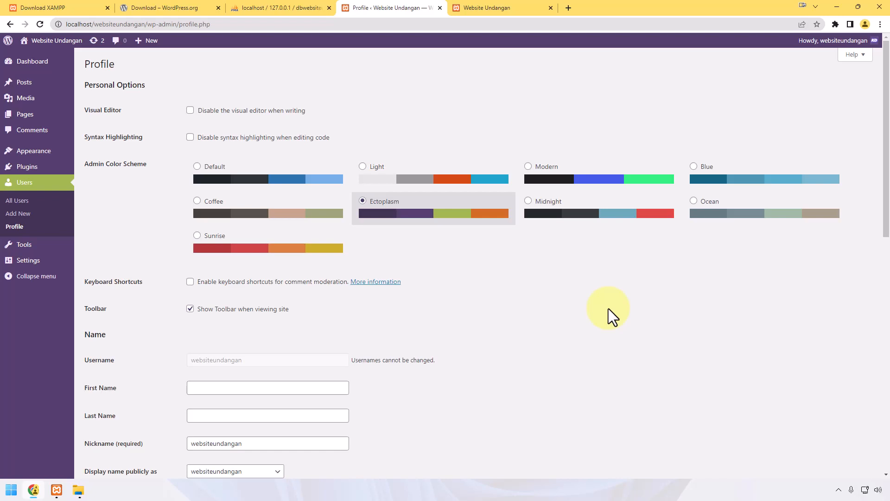
left_click(661, 86)
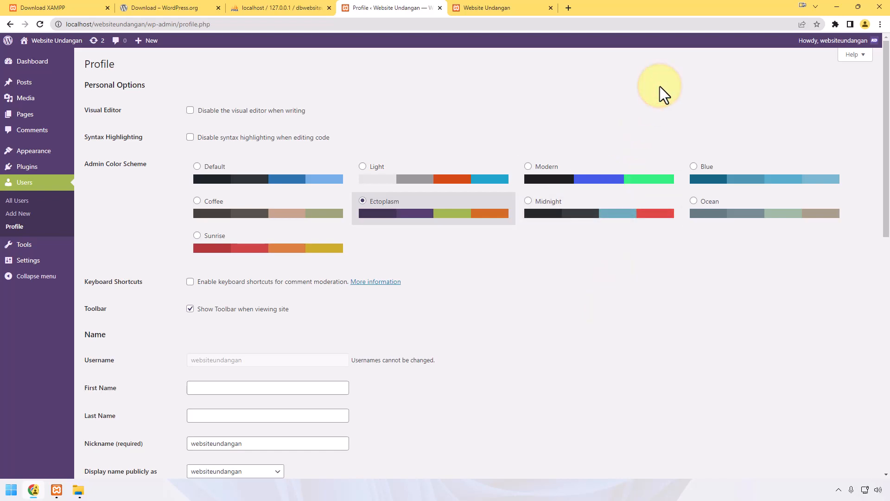
Install and activate the Hello Elementor theme, then install Elementor Website Builder from its notice
mouse_move(37, 153)
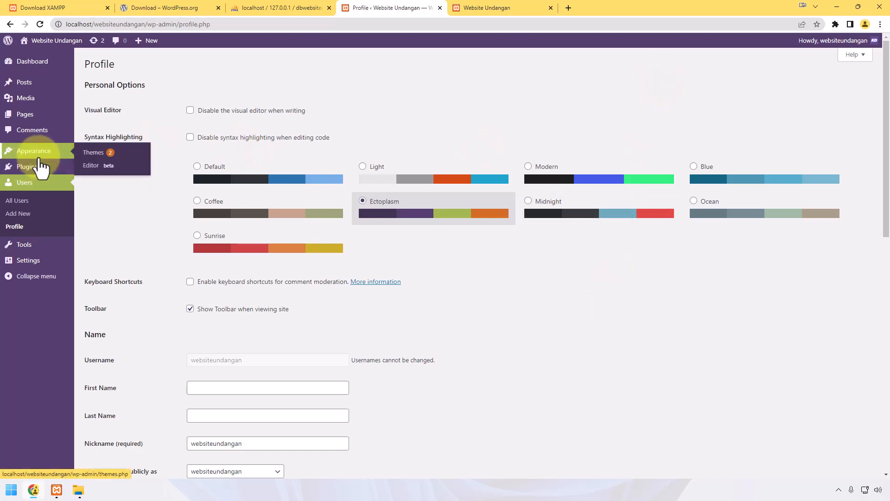
left_click(79, 152)
left_click(487, 77)
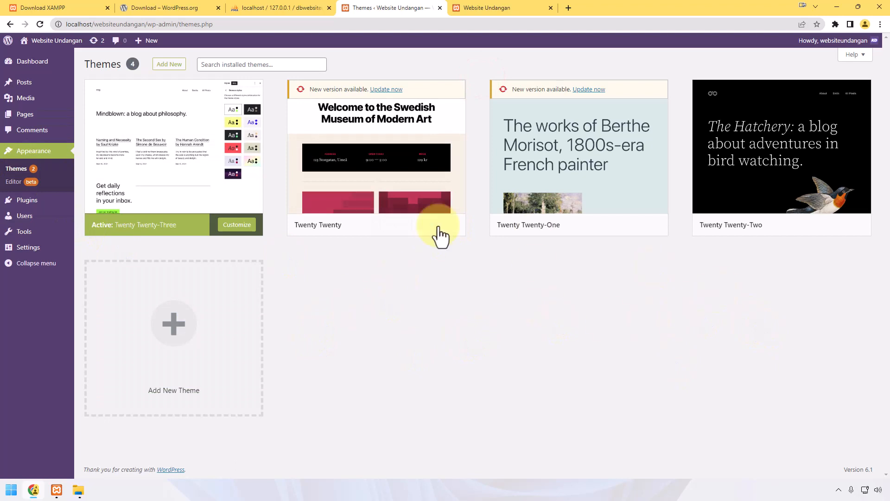
left_click(163, 64)
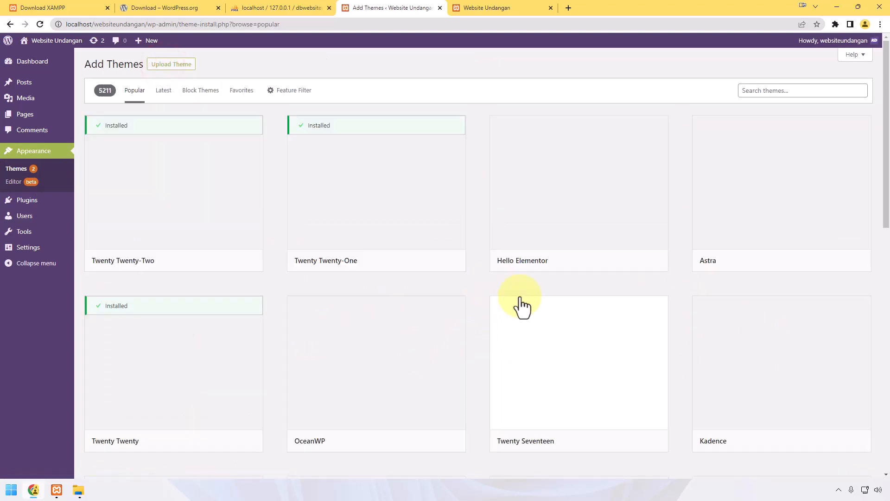
left_click(617, 260)
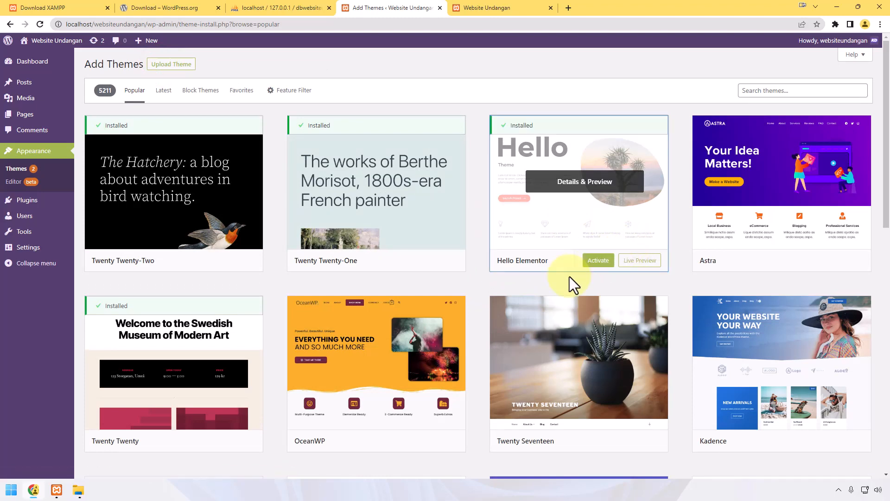
left_click(607, 259)
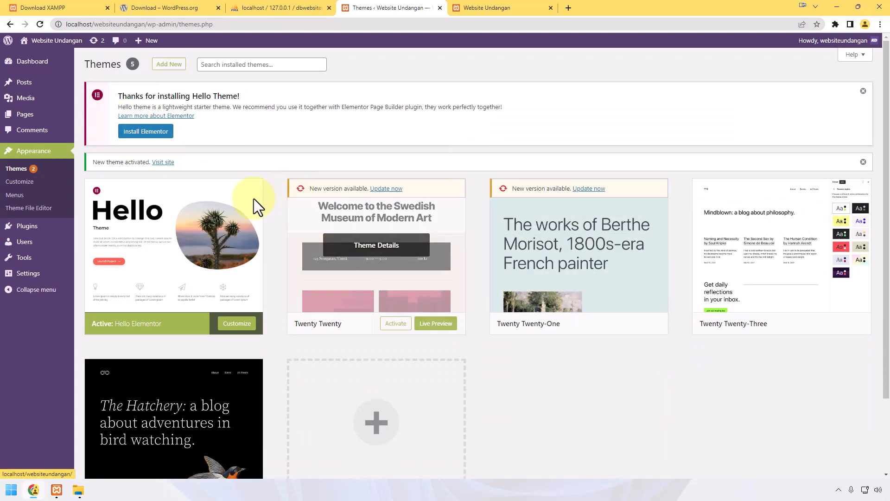
left_click(150, 132)
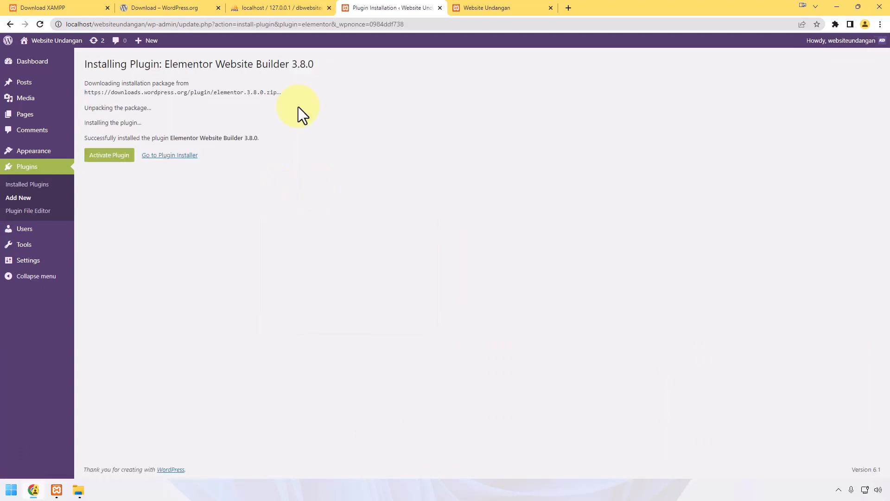
Activate Elementor, then bulk-delete the Akismet Anti-Spam and Hello Dolly plugins
left_click(122, 155)
left_click(877, 44)
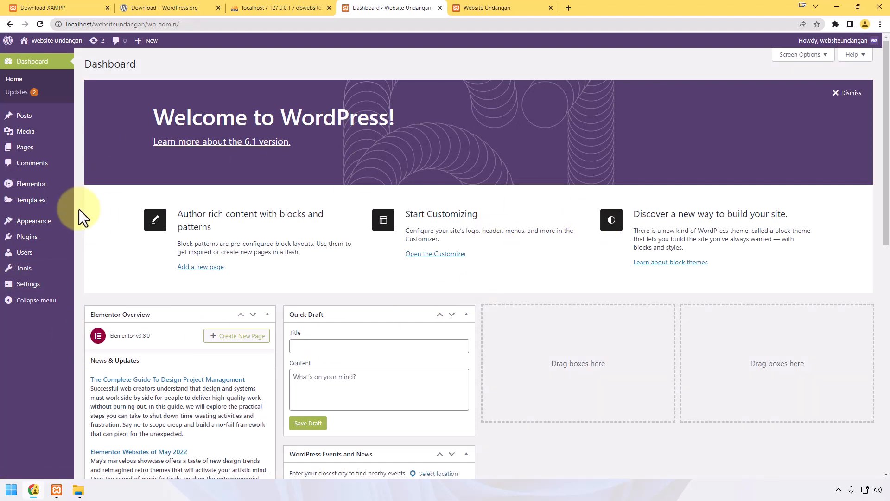
left_click(64, 233)
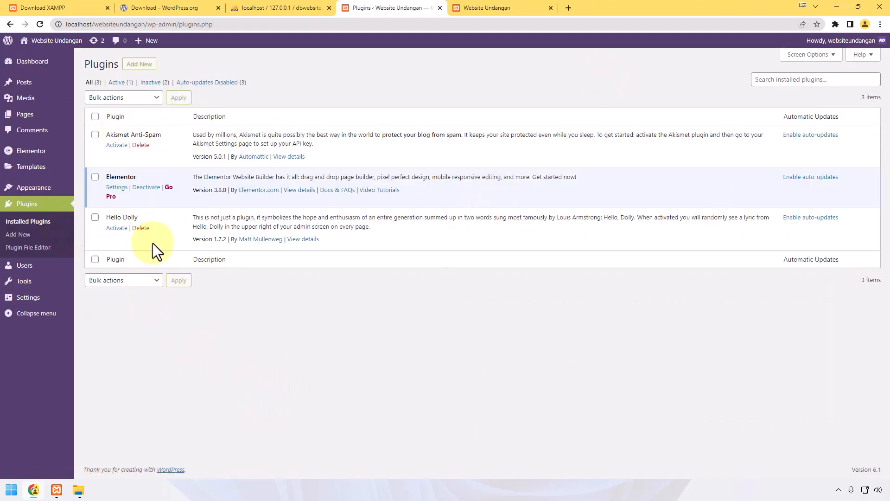
left_click(95, 134)
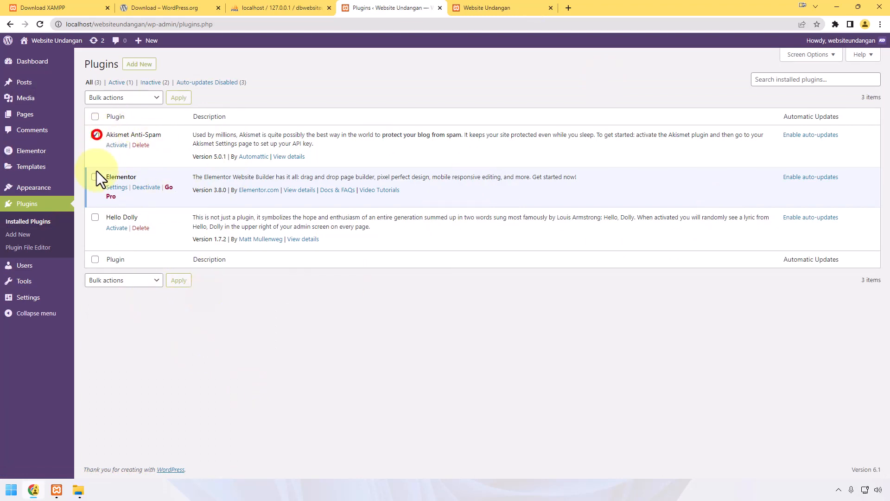
left_click(95, 217)
left_click(130, 282)
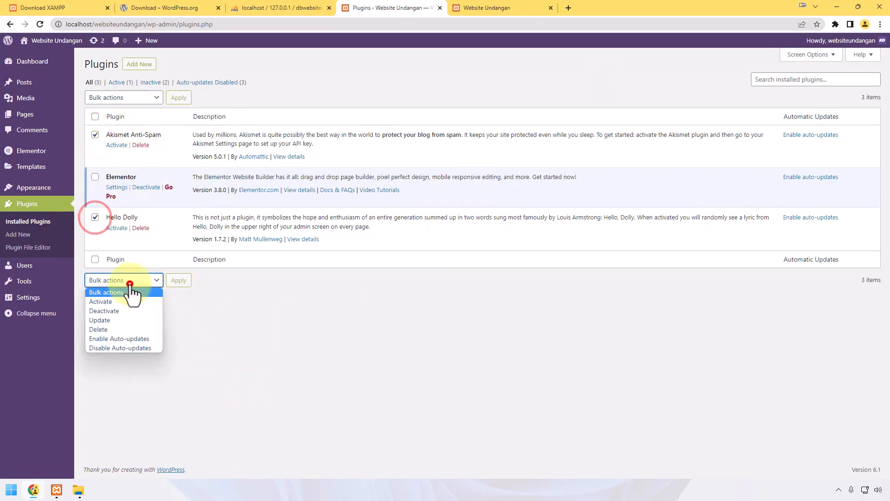
left_click(132, 327)
left_click(188, 280)
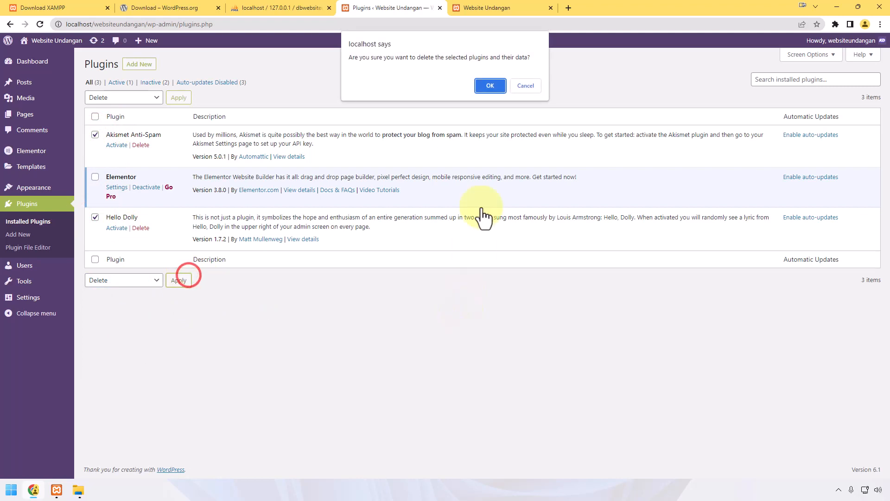
left_click(488, 87)
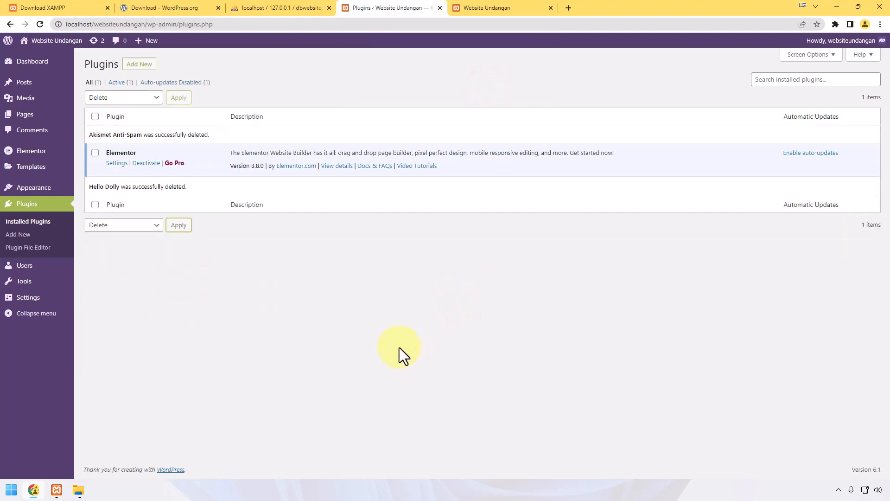
Open htdocs > websiteundangan > wp-content > themes in File Explorer
mouse_move(55, 174)
mouse_move(56, 189)
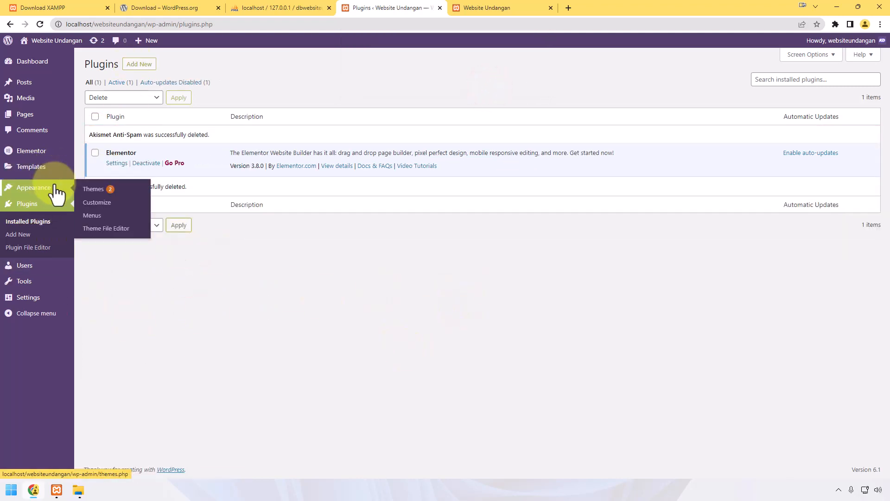
left_click(82, 185)
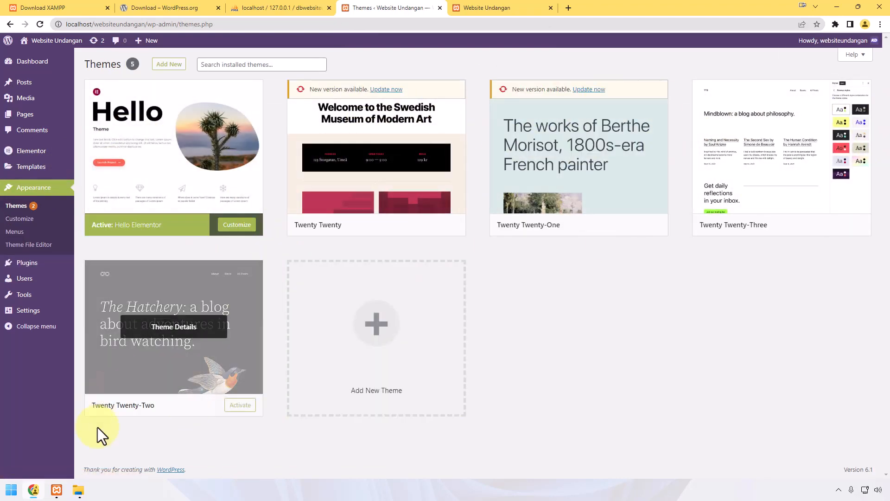
left_click(79, 490)
left_click(65, 461)
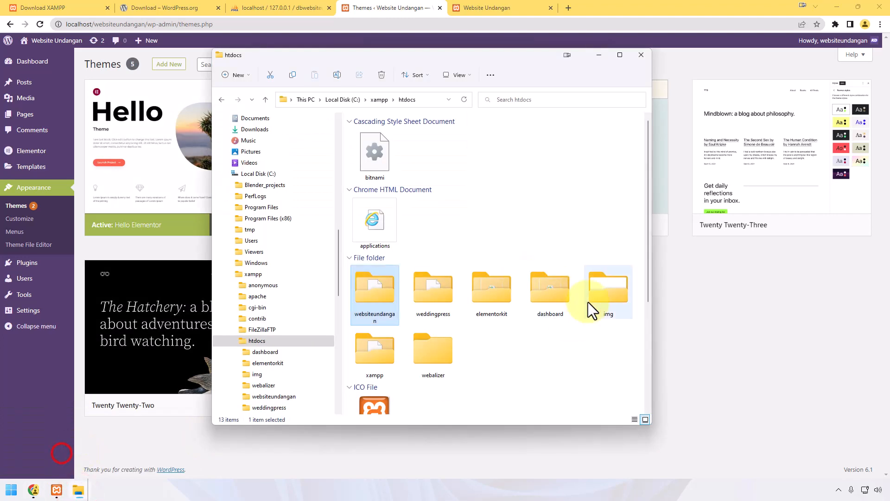
left_click(394, 297)
double_click(393, 298)
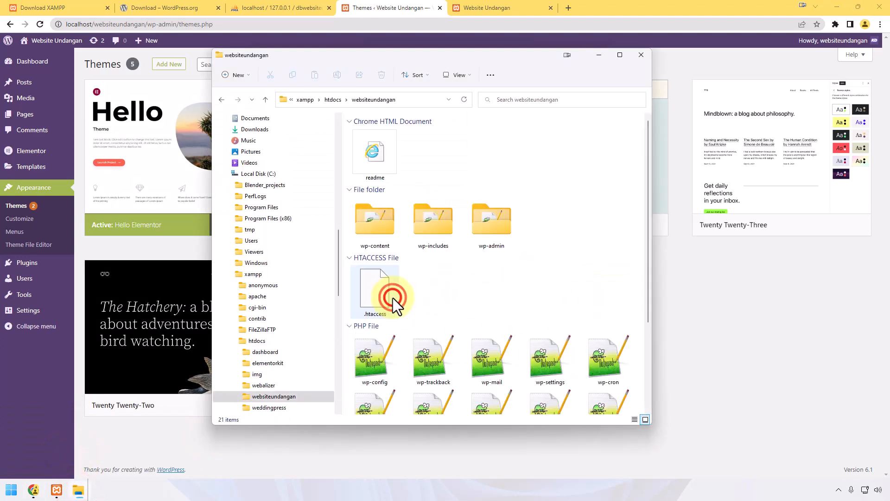
scroll(572, 275, "down", 3)
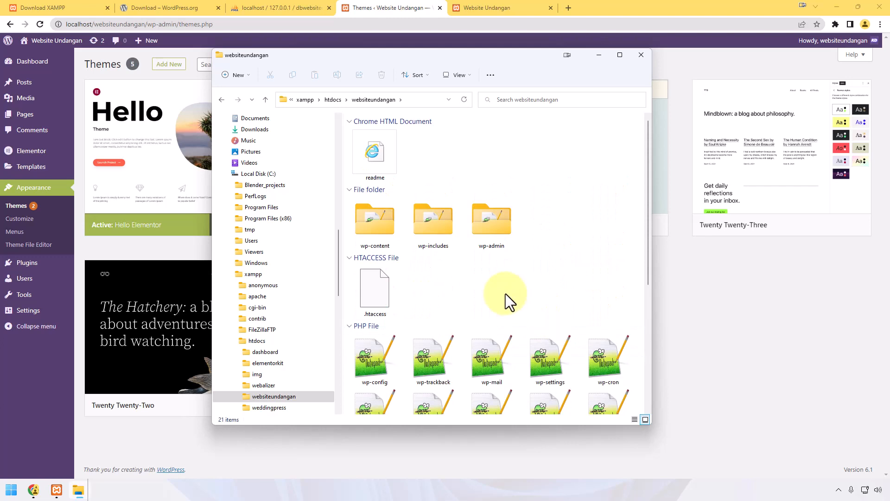
scroll(505, 293, "down", 3)
scroll(507, 295, "up", 3)
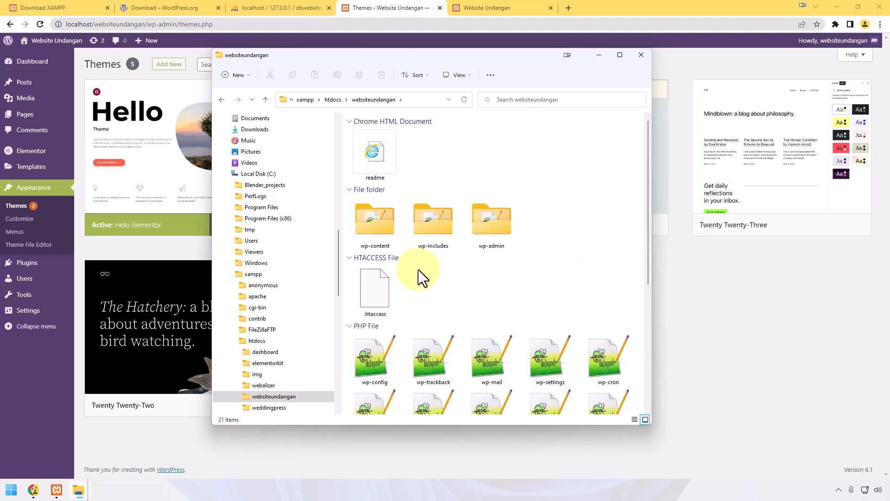
double_click(380, 232)
double_click(477, 154)
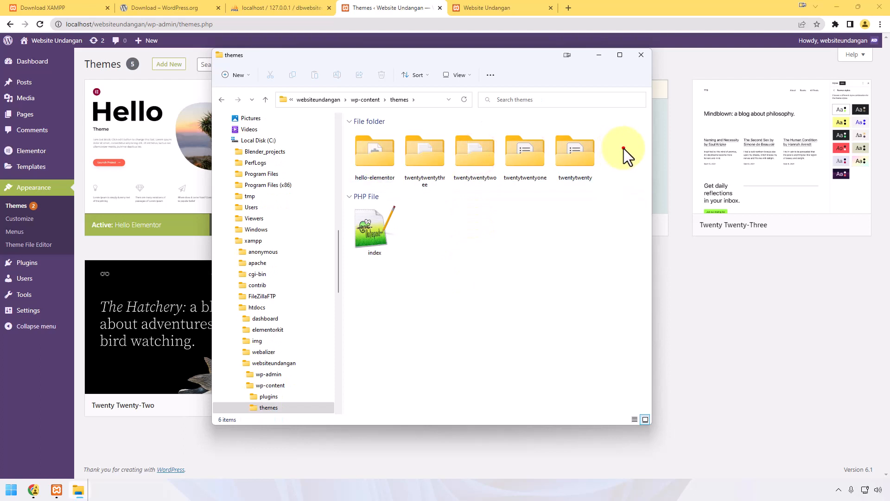
Delete the four twenty* theme folders and reload WordPress Themes to confirm only hello-elementor remains
left_click_drag(624, 148, 431, 155)
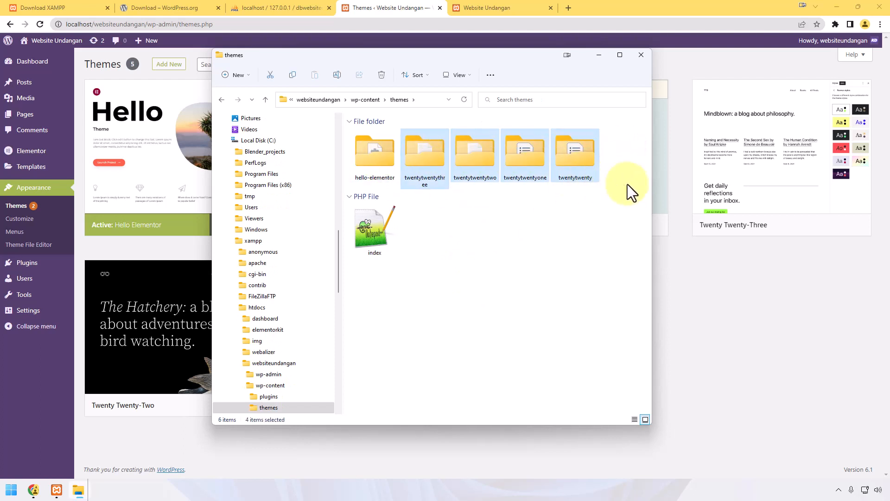
key("Delete")
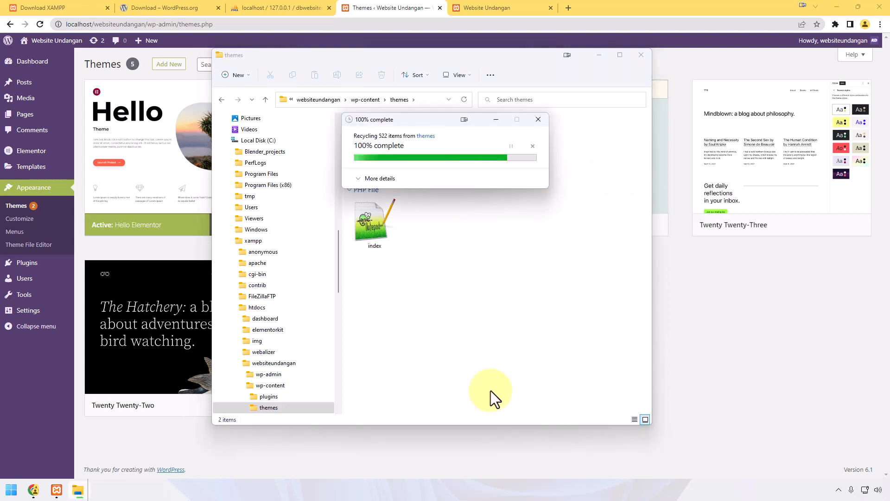
left_click(546, 2)
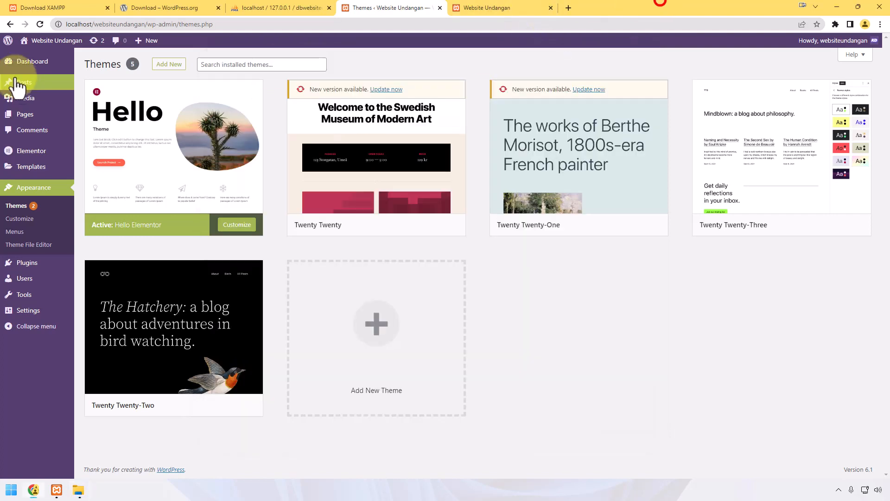
left_click(40, 24)
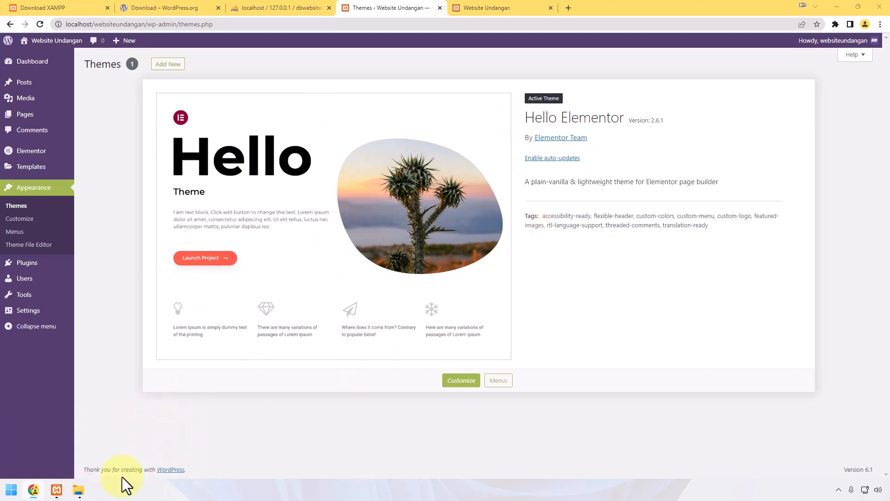
mouse_move(78, 492)
left_click(44, 443)
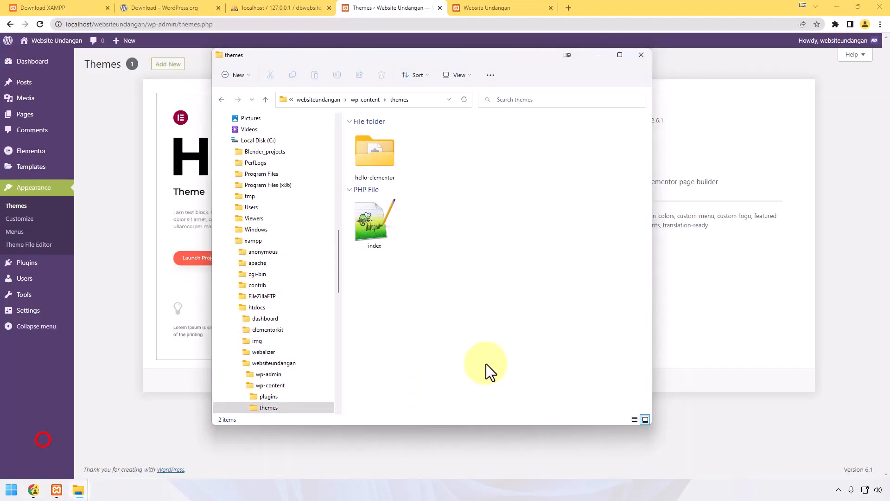
Paste weddingpress-v3.0.11.zip into wp-content\plugins and extract it there with WinRAR Extract Here
scroll(325, 375, "down", 1)
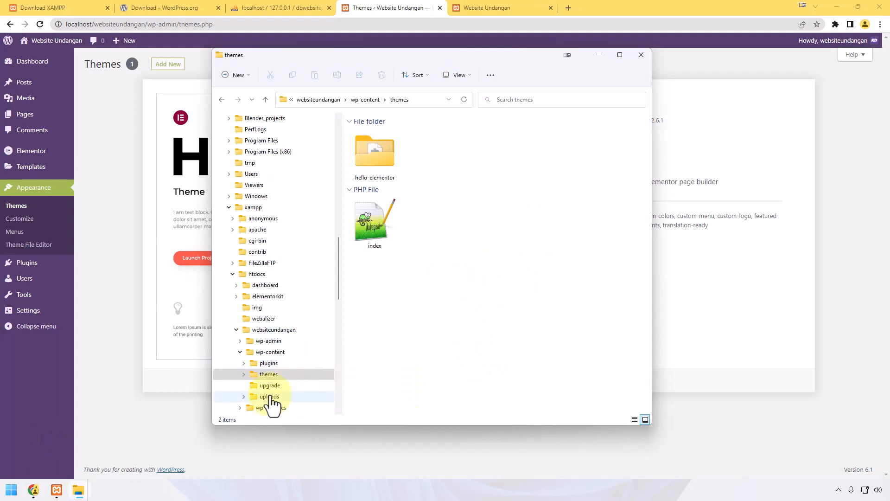
left_click(276, 363)
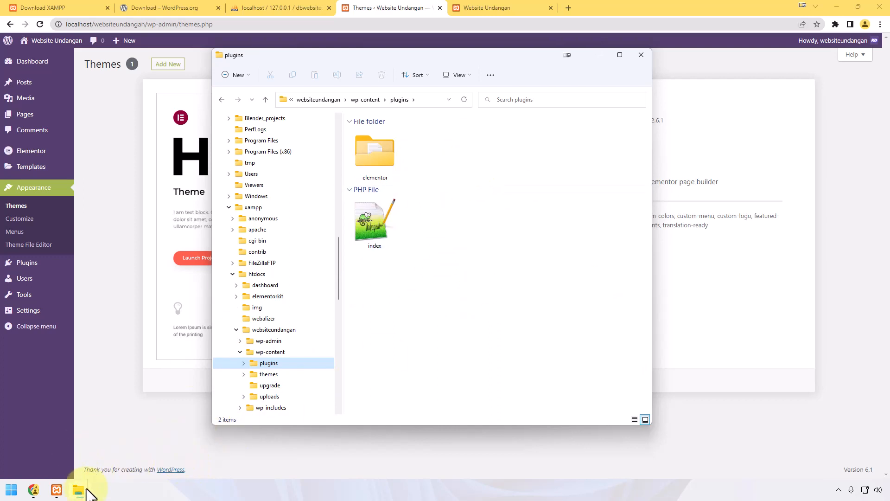
mouse_move(50, 267)
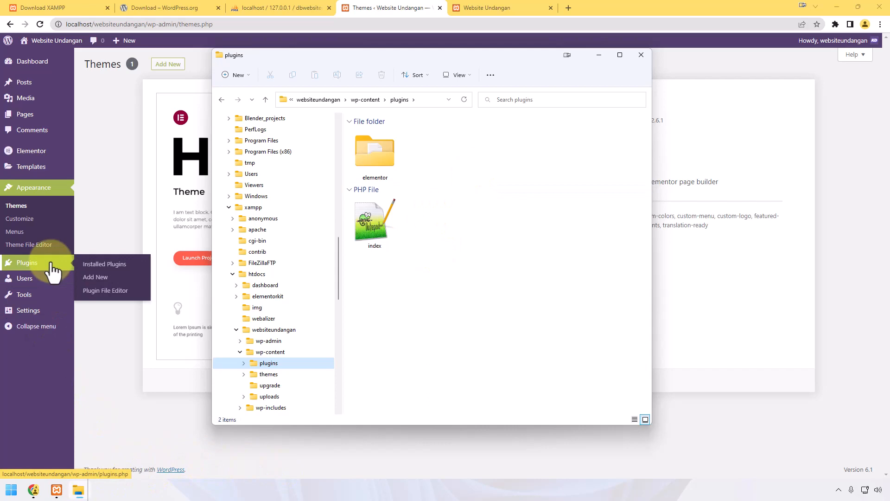
left_click(105, 285)
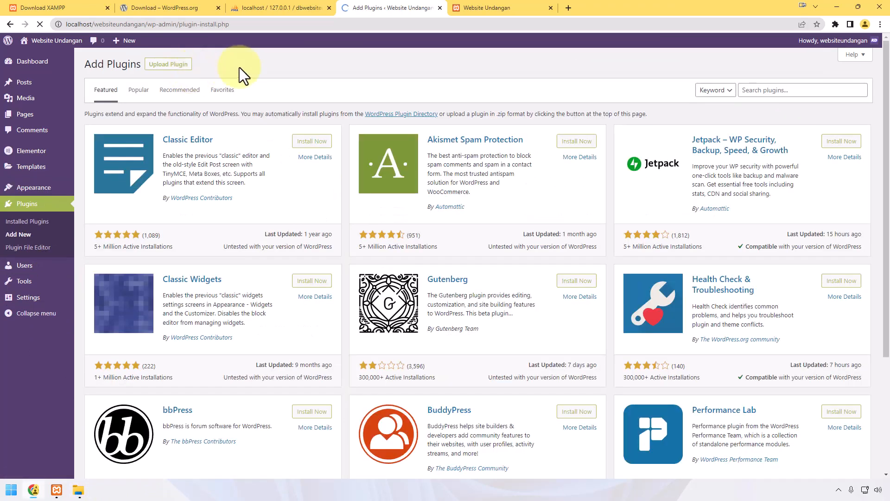
left_click(77, 490)
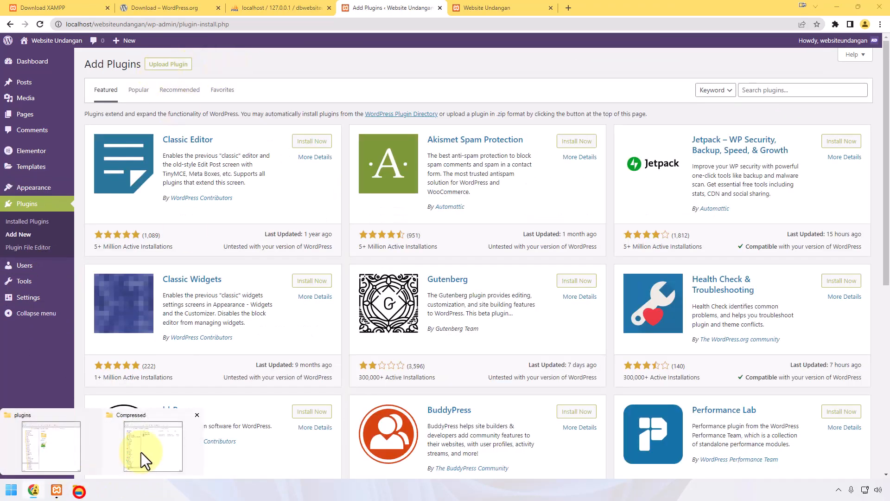
left_click(88, 455)
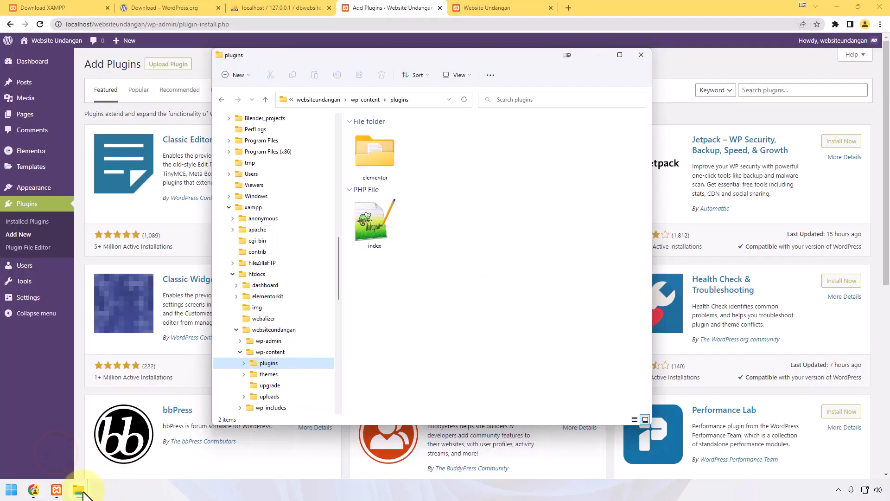
left_click(79, 492)
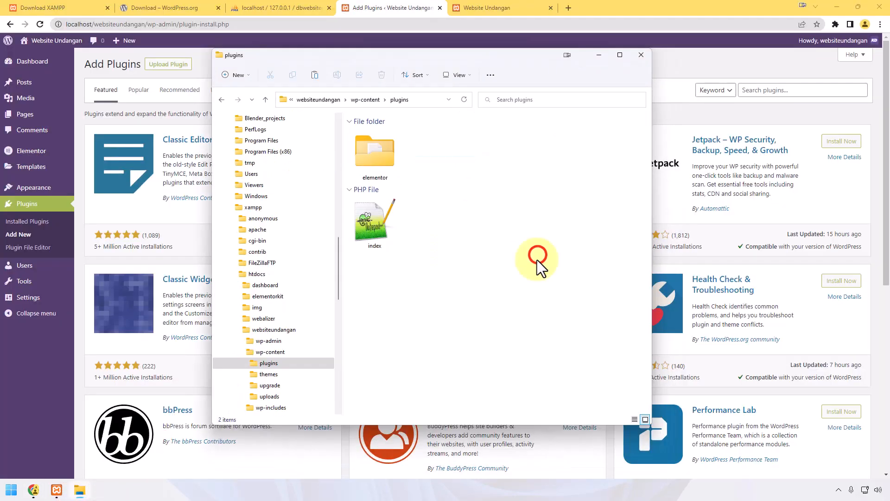
key("ctrl+v")
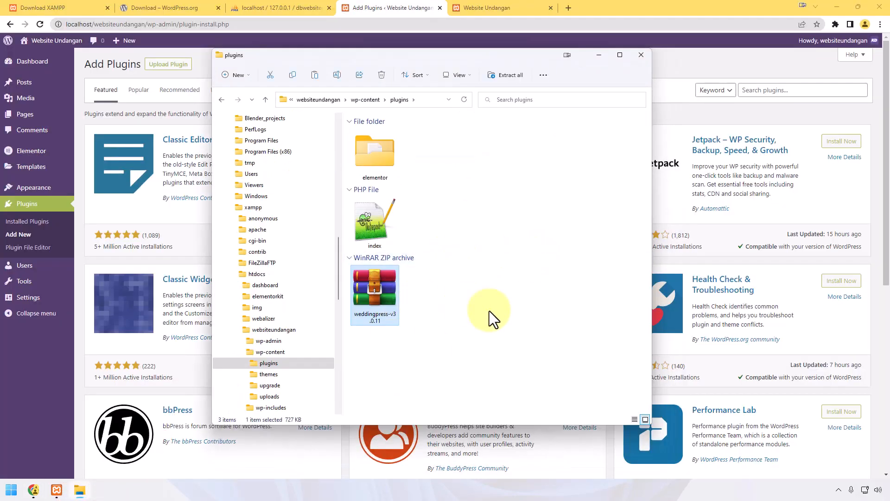
right_click(375, 306)
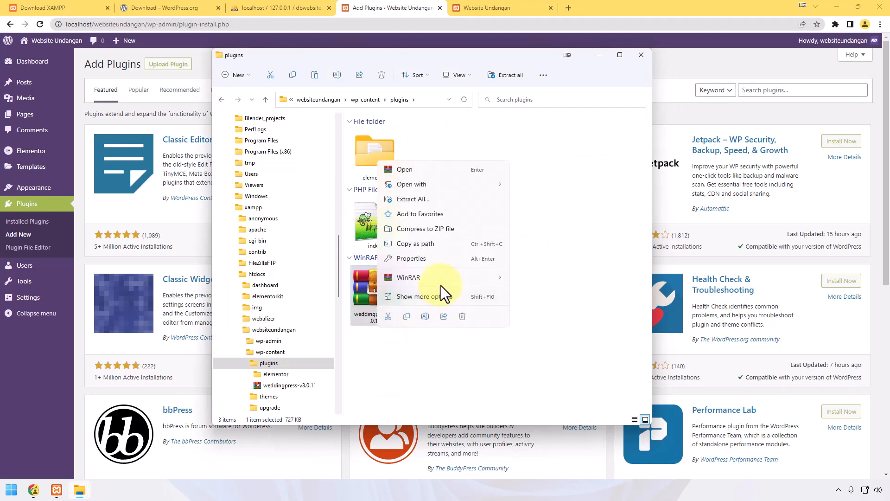
mouse_move(494, 277)
left_click(550, 321)
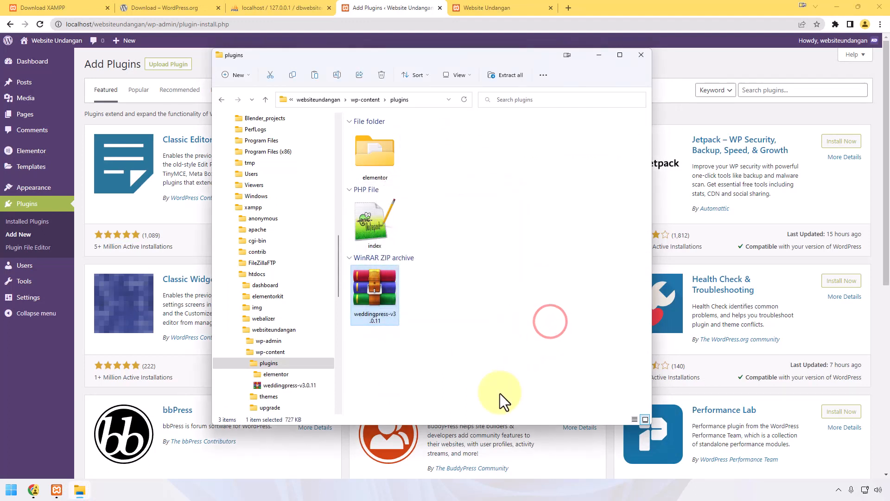
Delete the leftover weddingpress ZIP and activate the WeddingPress plugin in Installed Plugins
left_click(433, 153)
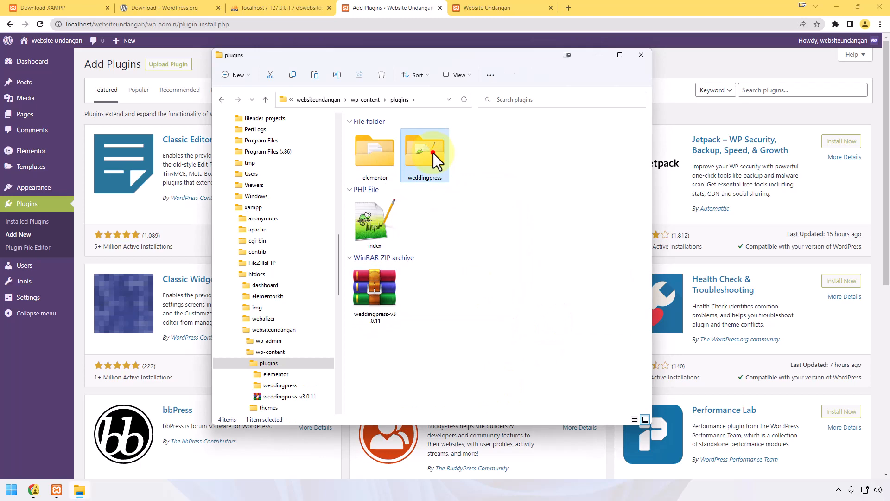
left_click(431, 376)
left_click(381, 308)
key("Delete")
left_click(394, 8)
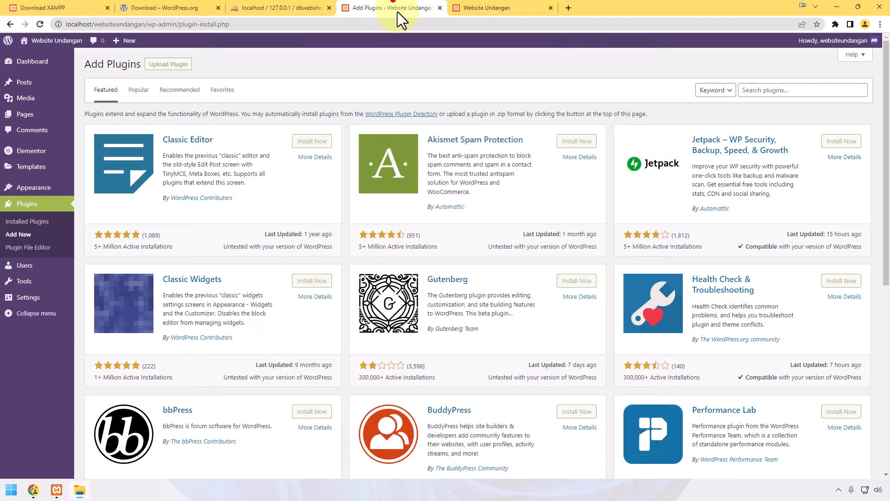
left_click(36, 223)
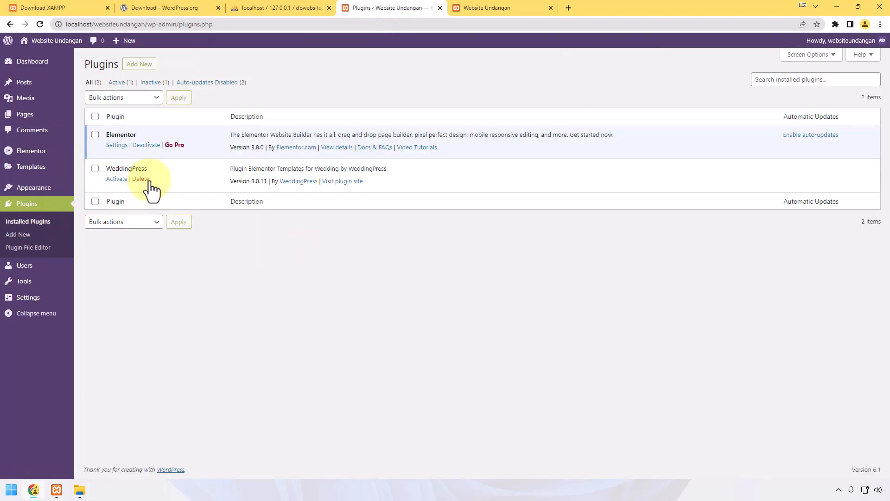
left_click(117, 179)
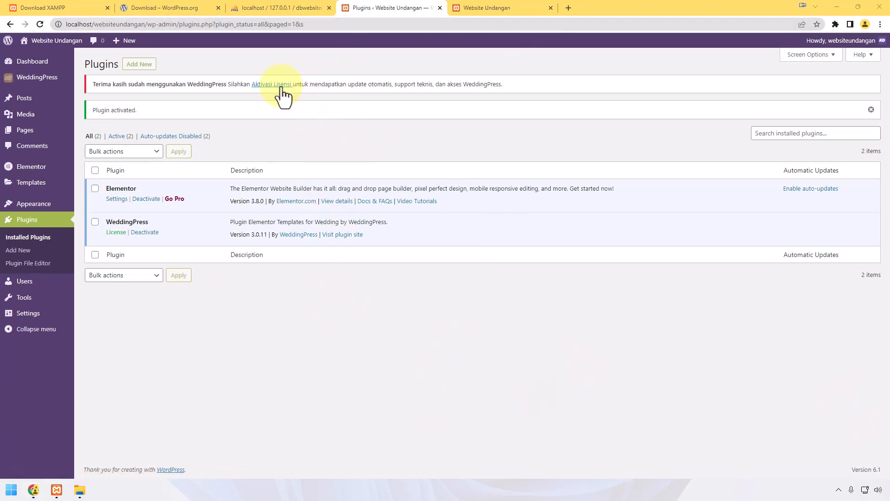
Paste the licence code into Kode Lisensi and activate the WeddingPress licence
left_click(281, 85)
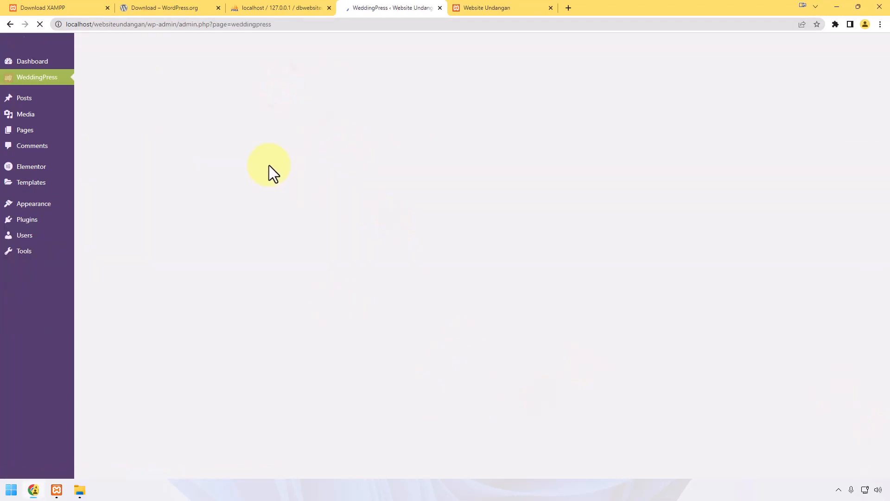
left_click(269, 149)
key("ctrl+v")
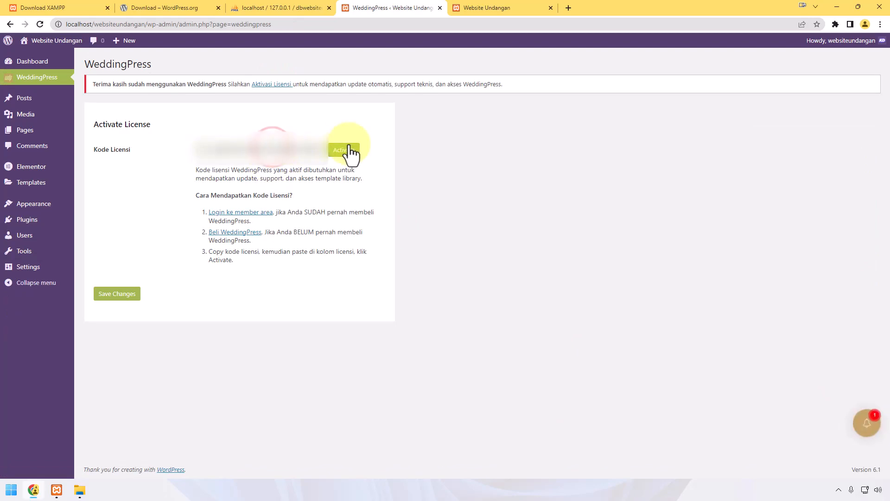
left_click(352, 151)
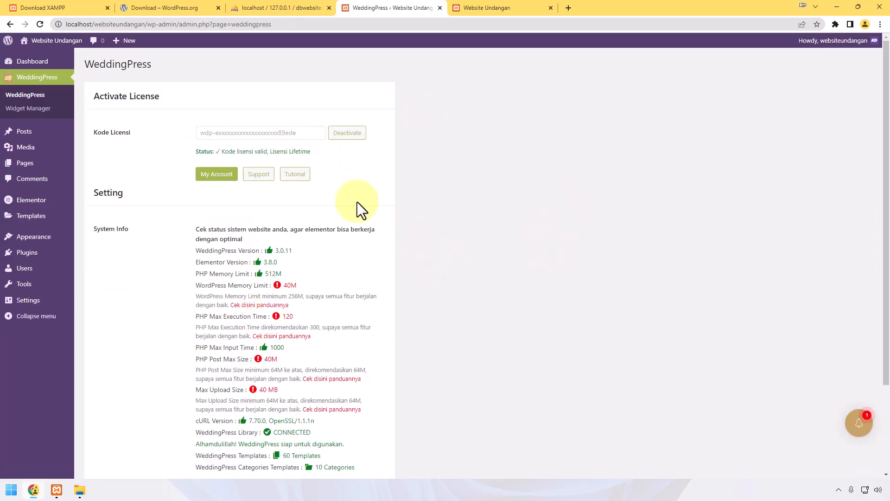
scroll(538, 310, "down", 3)
scroll(425, 307, "up", 3)
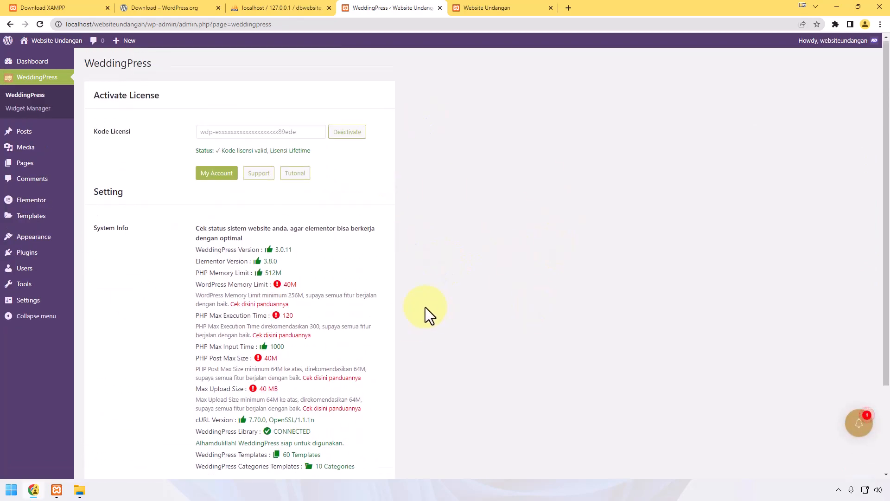
scroll(285, 211, "down", 2)
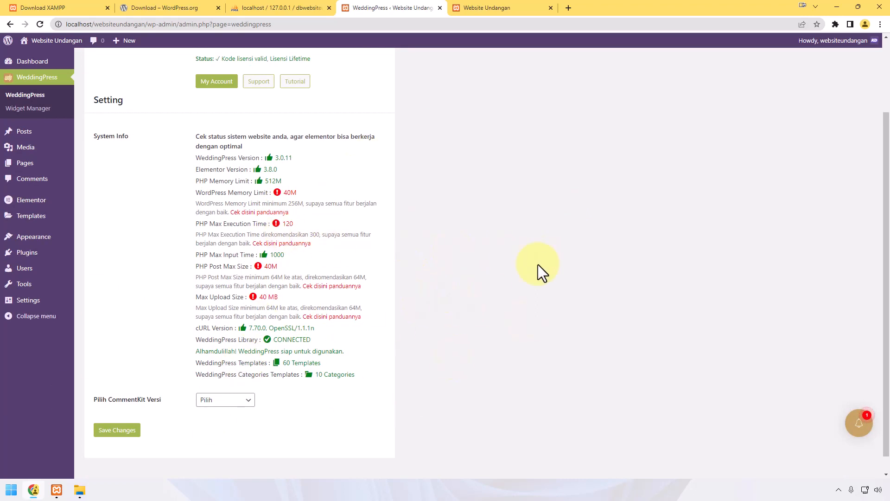
left_click(80, 491)
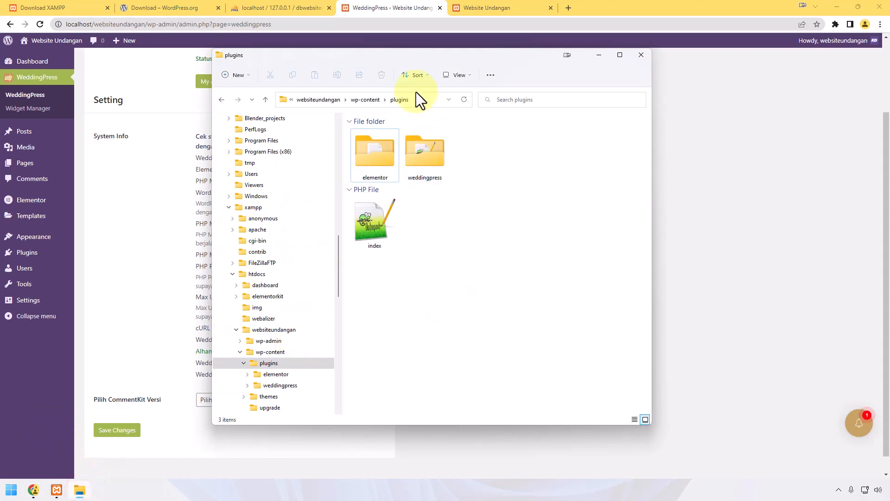
Open wp-config.php from the websiteundangan folder with Notepad++
left_click(316, 100)
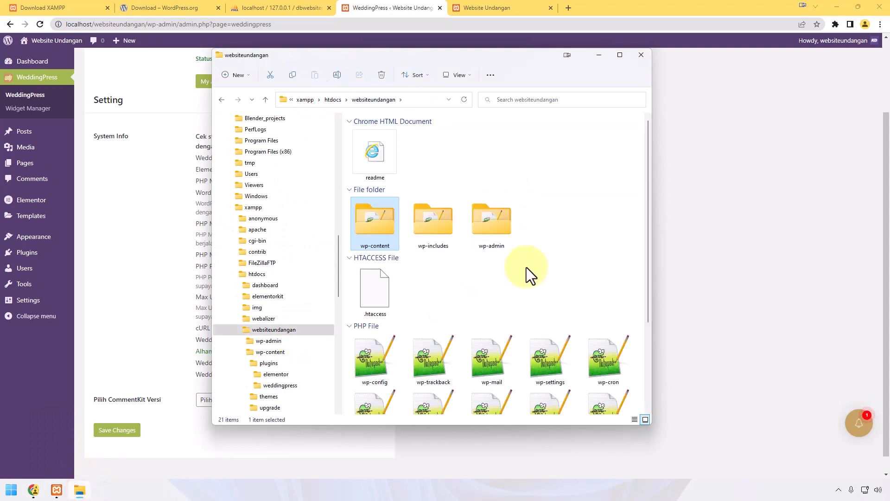
scroll(533, 276, "down", 2)
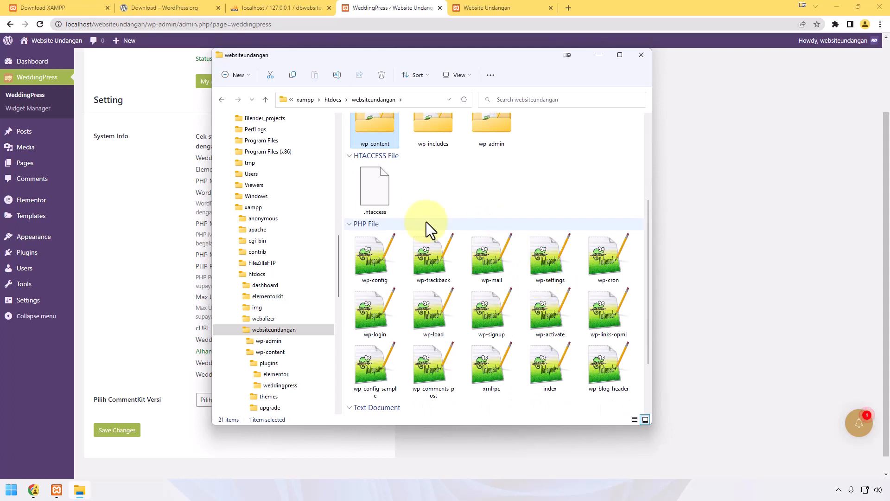
scroll(429, 229, "up", 2)
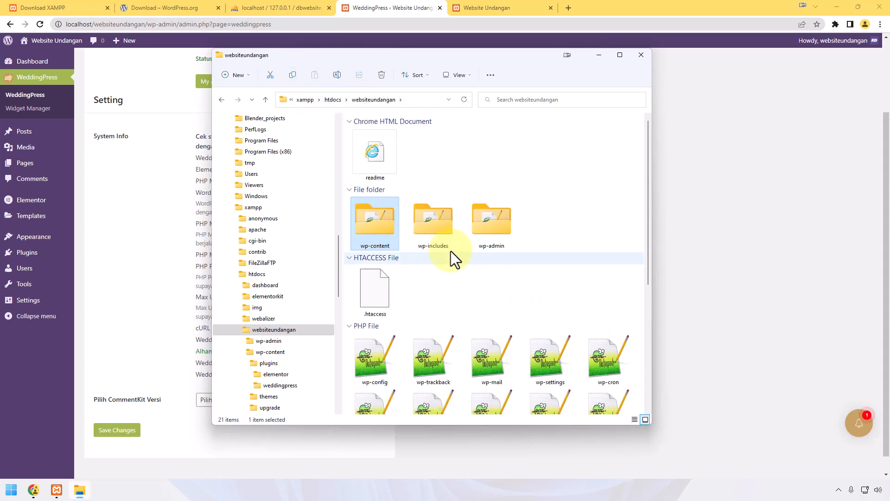
scroll(502, 299, "down", 2)
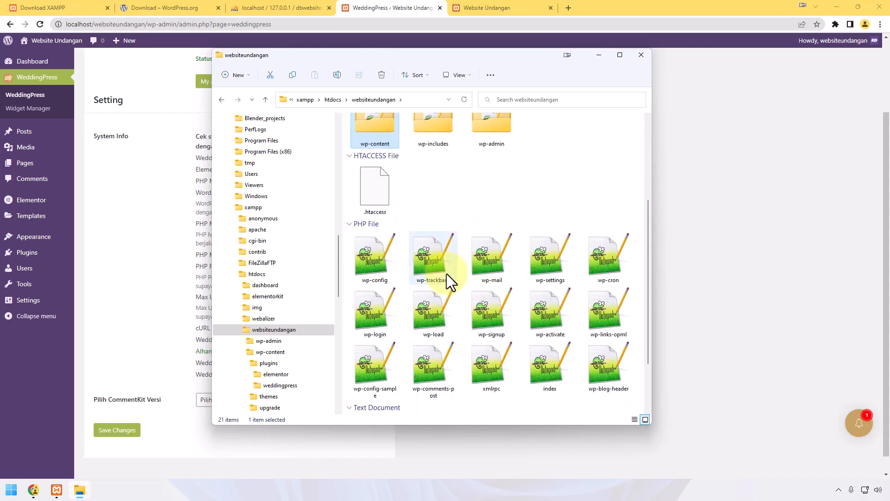
right_click(386, 263)
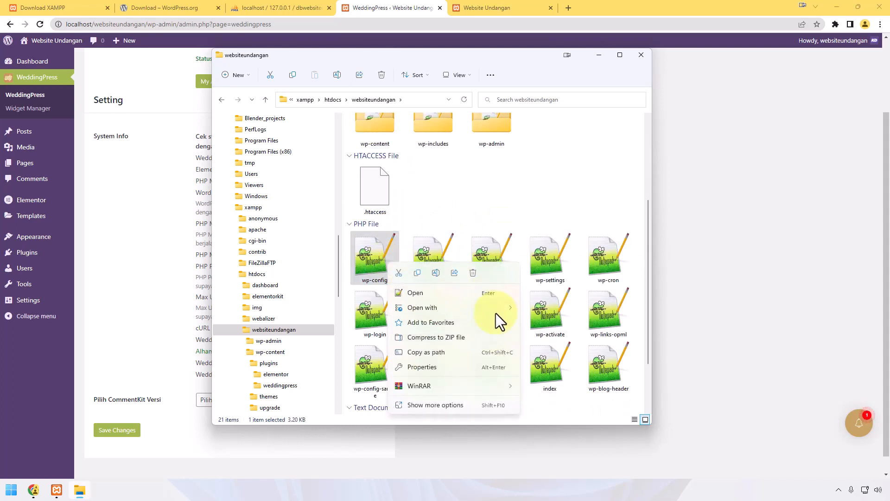
mouse_move(497, 313)
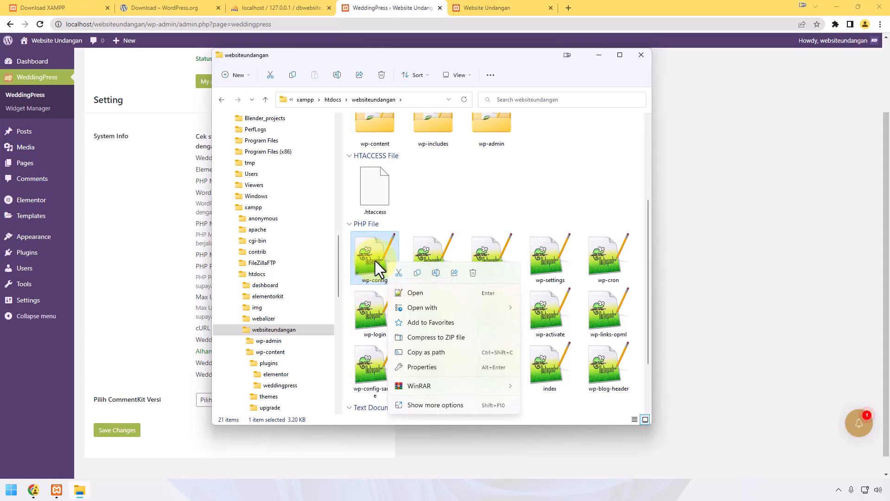
right_click(375, 261)
mouse_move(438, 304)
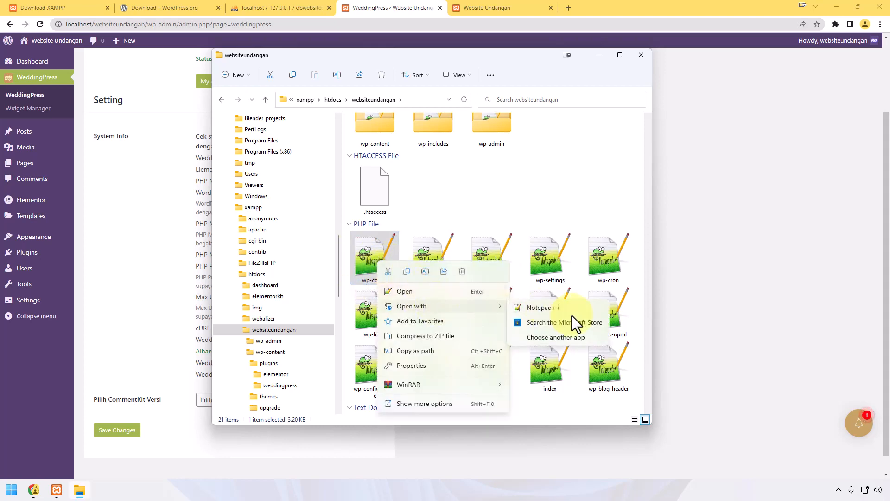
left_click(584, 307)
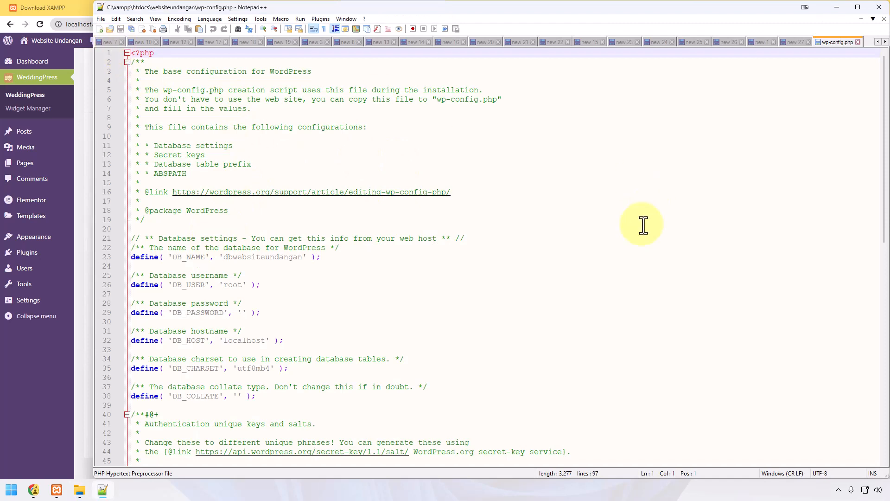
Paste the WP_MEMORY_LIMIT 512M define into line 20 of wp-config.php and save
left_click(879, 43)
left_click(126, 489)
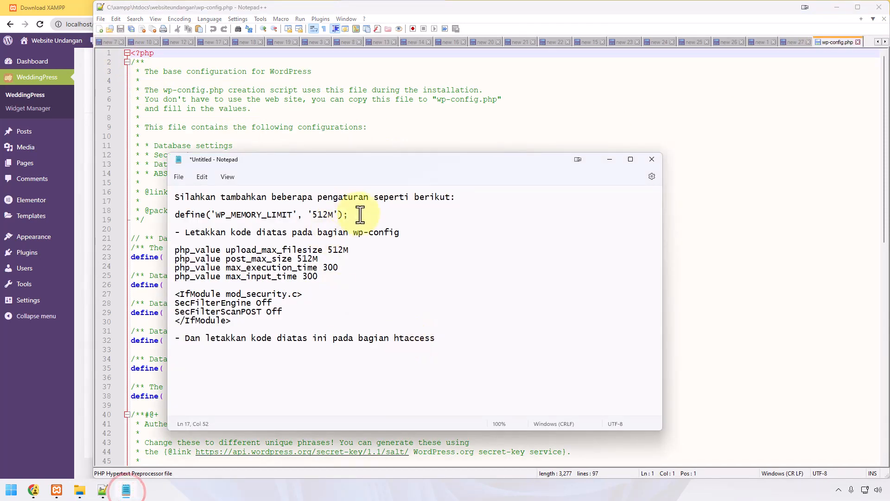
left_click_drag(361, 215, 171, 216)
key("ctrl+c")
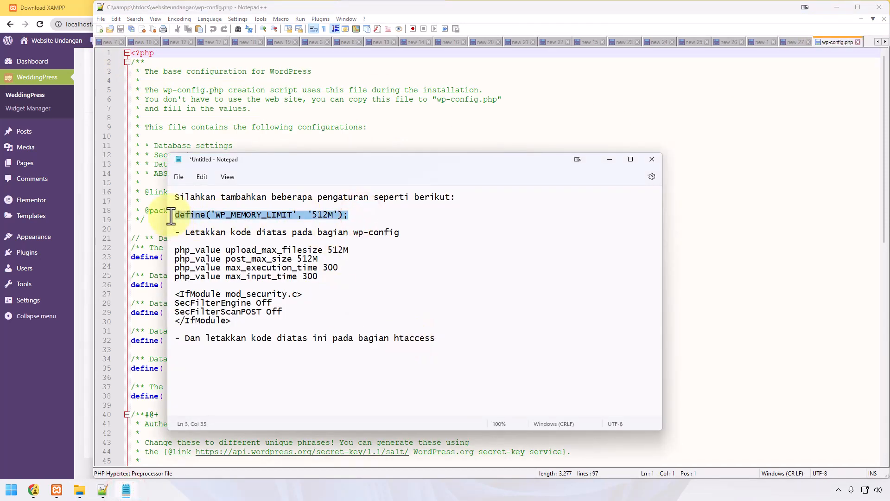
left_click(149, 229)
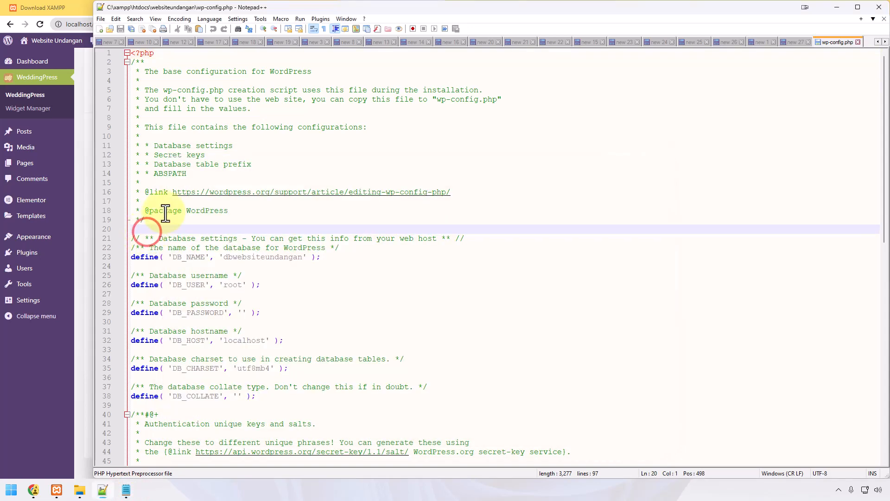
key("ctrl+v")
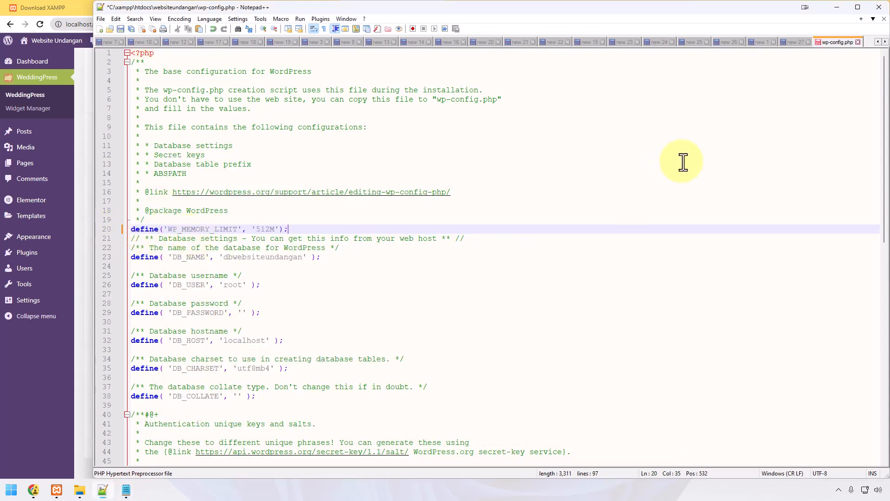
left_click(120, 30)
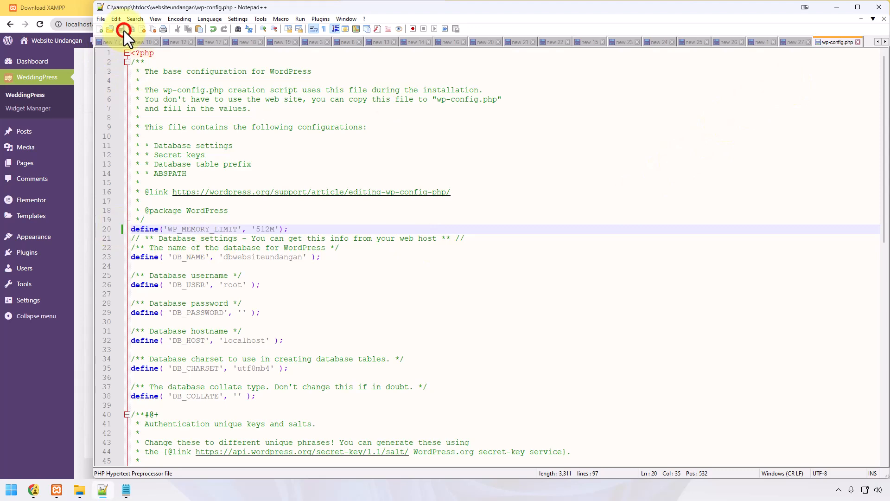
Reload the WeddingPress admin page to confirm WordPress's memory limit now reads 512M
left_click(60, 3)
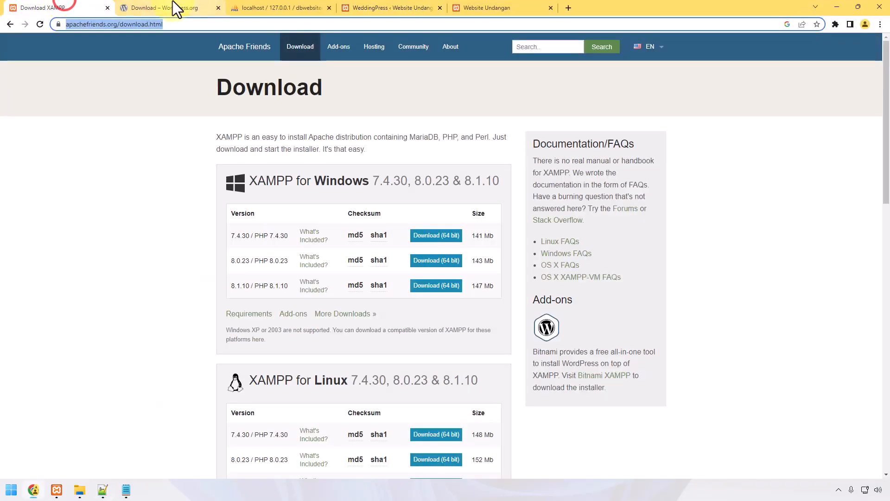
left_click(172, 3)
left_click(482, 4)
left_click(377, 3)
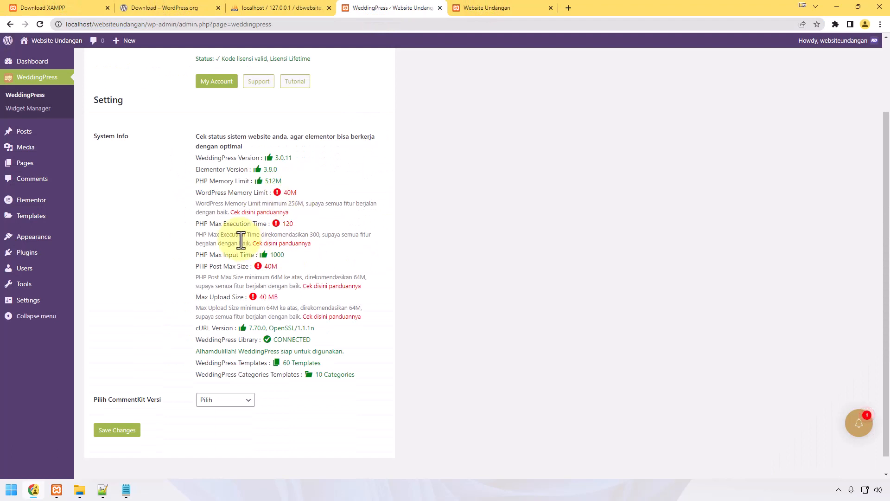
left_click(41, 24)
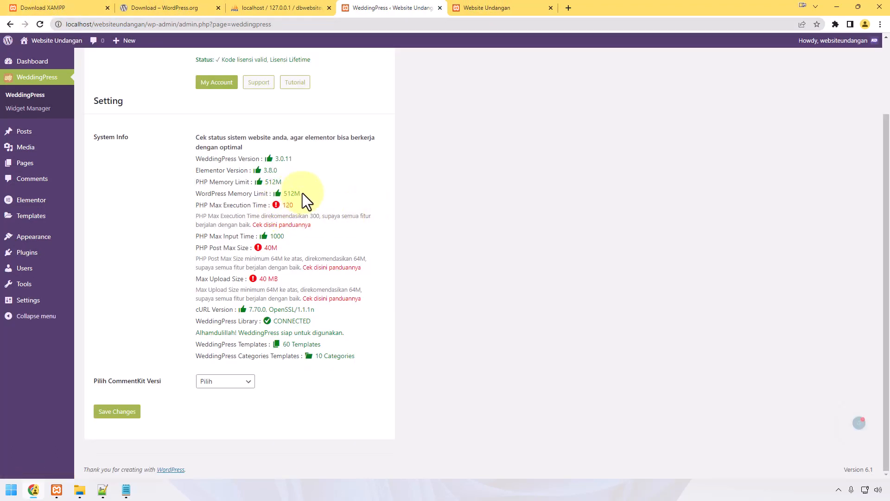
double_click(297, 193)
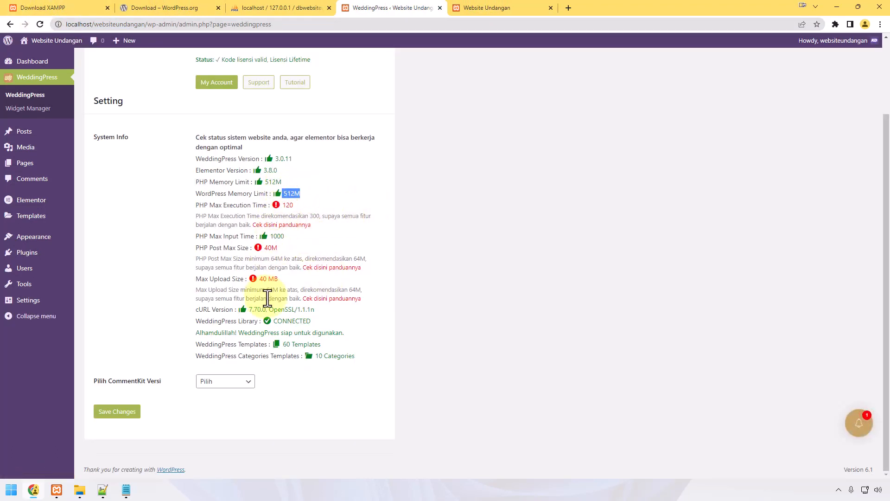
left_click(80, 491)
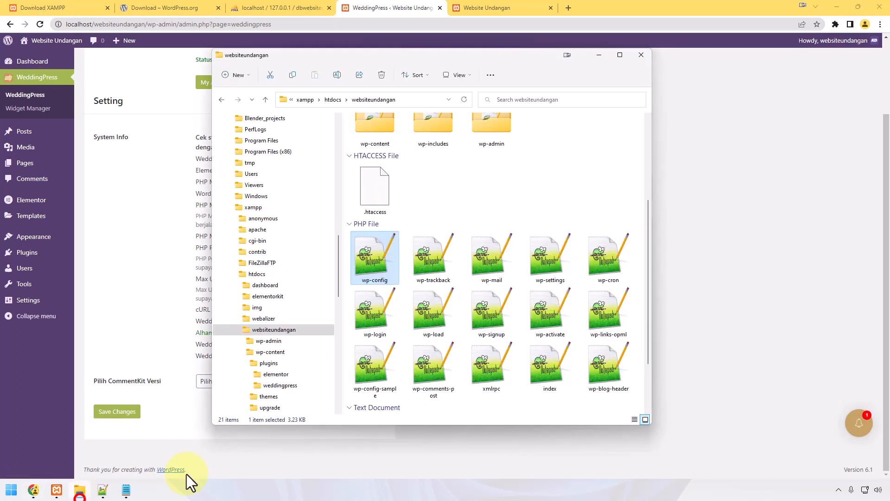
Open the .htaccess file in Notepad++
right_click(372, 199)
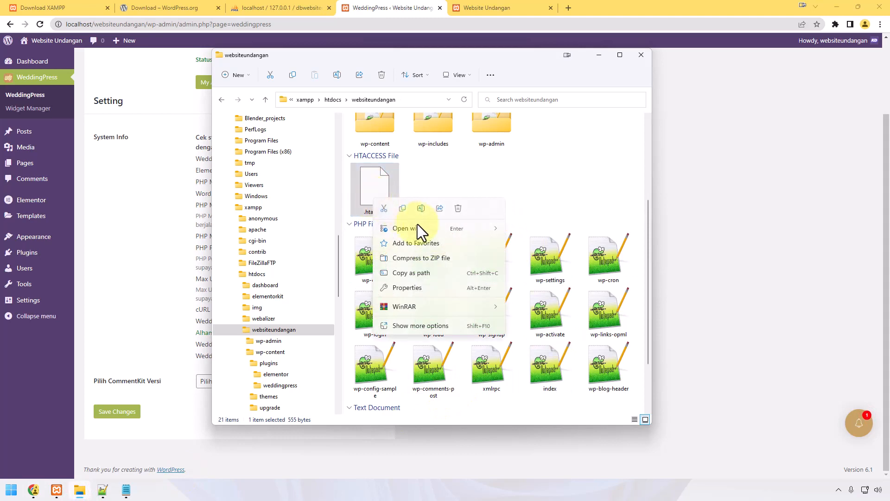
mouse_move(426, 229)
left_click(513, 233)
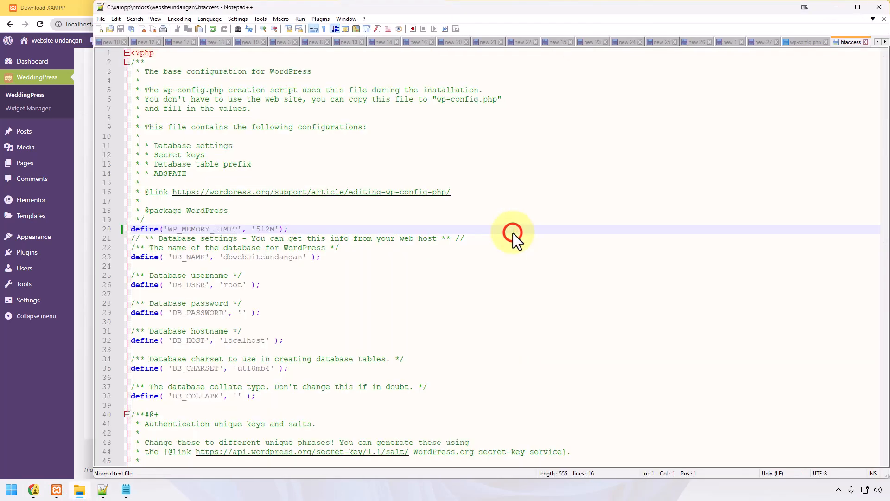
Paste the four php_value lines (512M sizes, 300 time limits) at line 15 and save .htaccess
left_click(126, 490)
left_click_drag(330, 278, 165, 253)
key("ctrl+c")
left_click(137, 186)
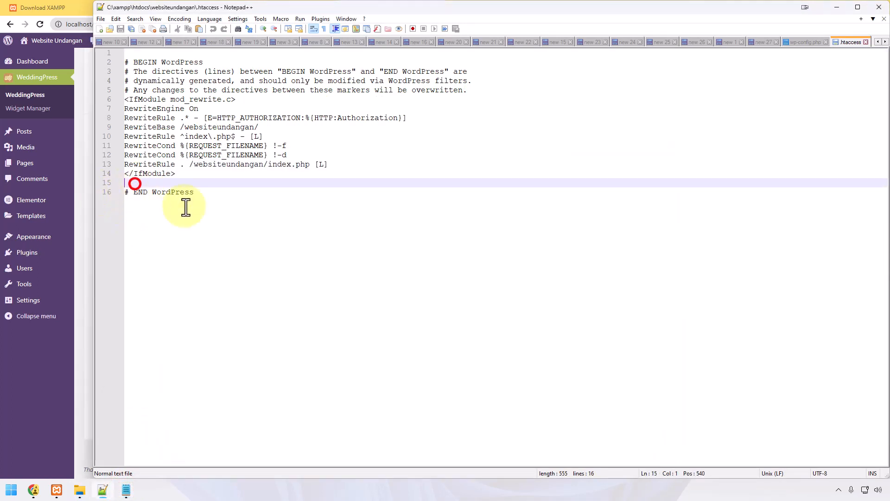
key("ctrl+v")
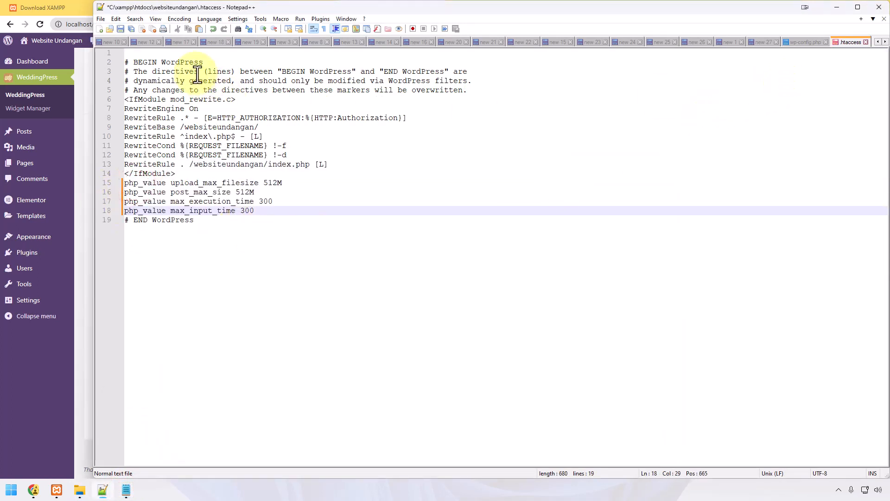
left_click(121, 29)
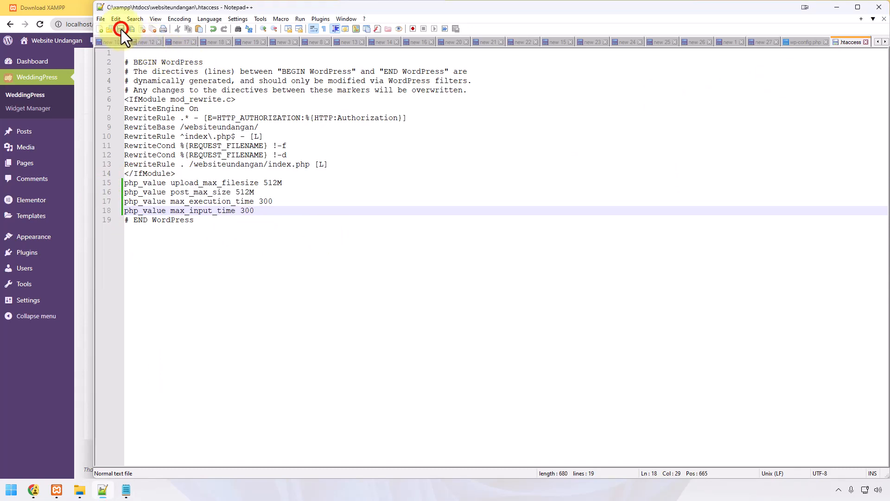
left_click(72, 4)
left_click(394, 12)
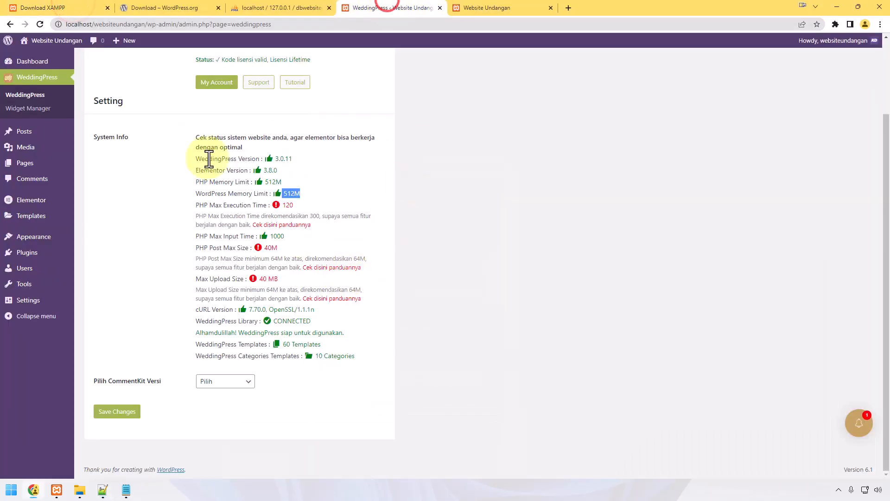
Reload WeddingPress settings to confirm 300/512M limits, then save CommentKit version as Comment Kit
left_click(39, 23)
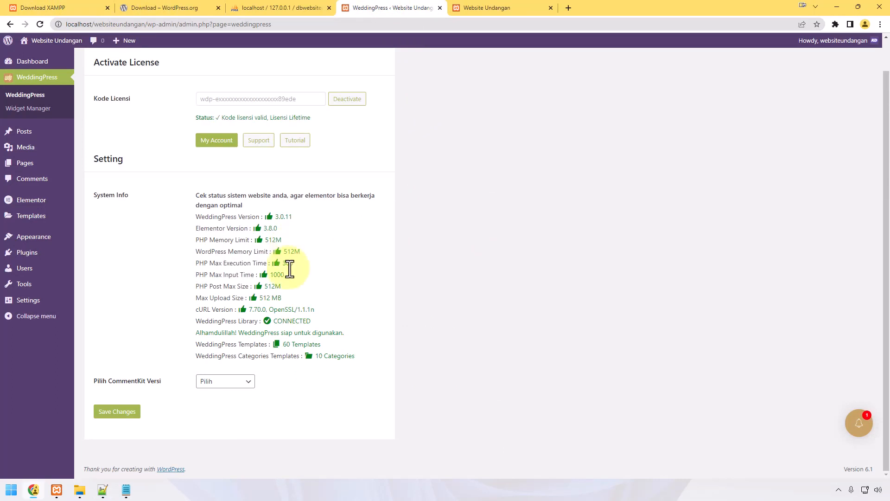
left_click(204, 381)
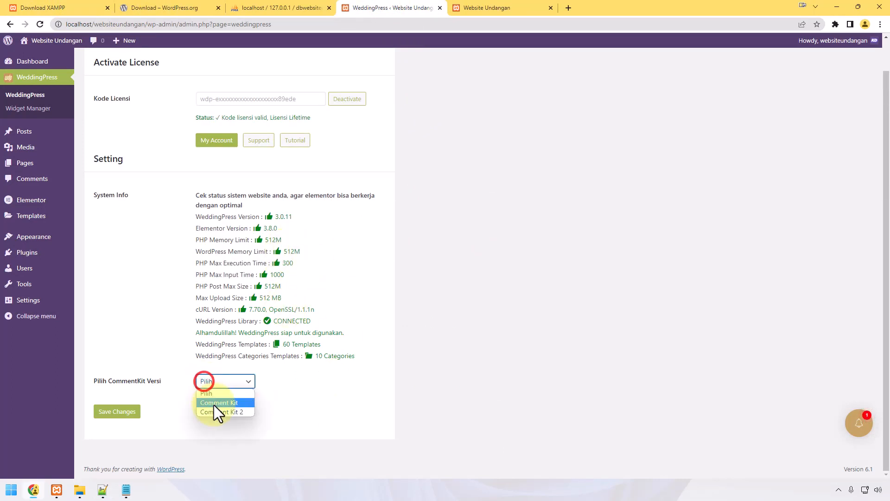
left_click(214, 404)
left_click(115, 412)
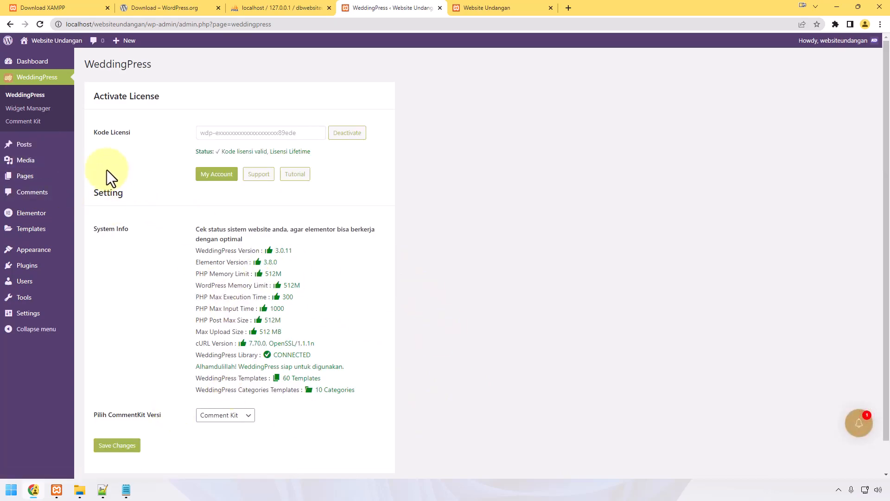
Start a new post titled 'Demo Undangan Digital'
mouse_move(60, 146)
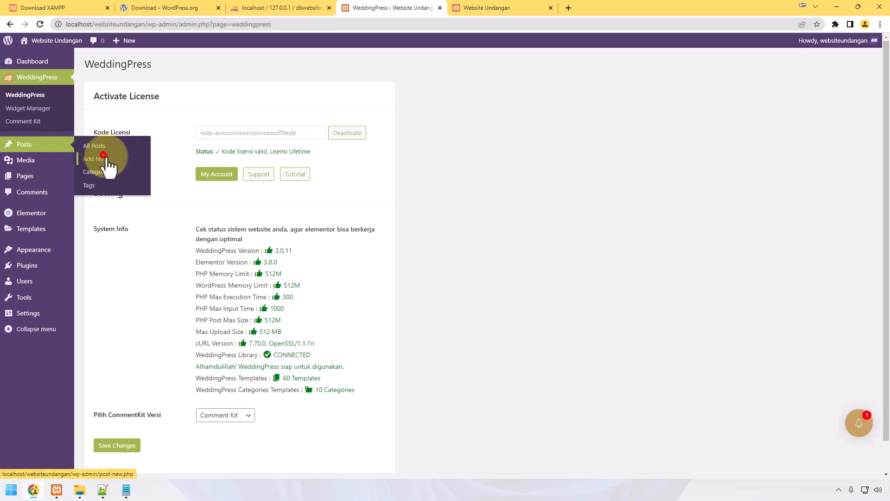
left_click(104, 158)
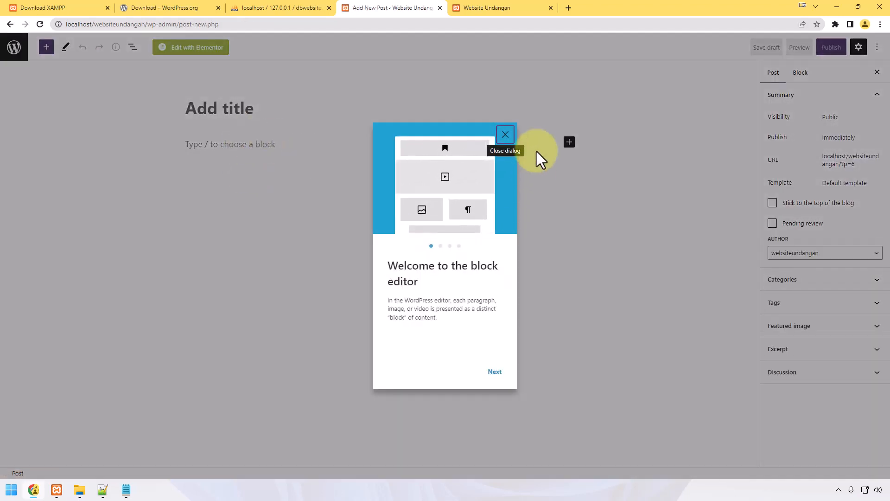
left_click(507, 134)
left_click(270, 115)
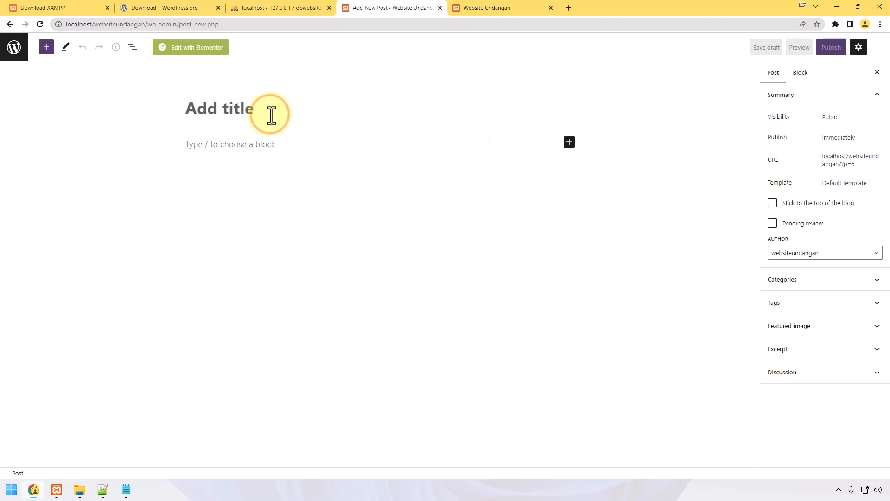
type("Demo Undangan Digital")
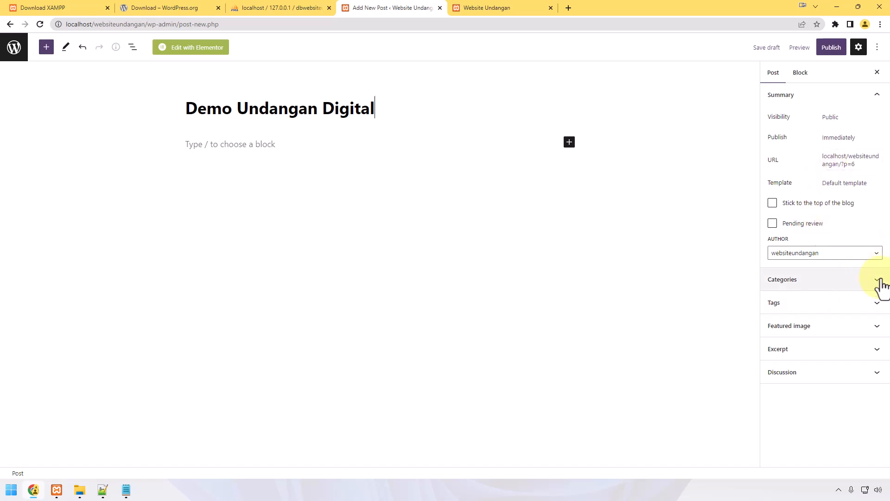
Publish the post after reviewing its category and tag panels, then edit it in Elementor
left_click(808, 280)
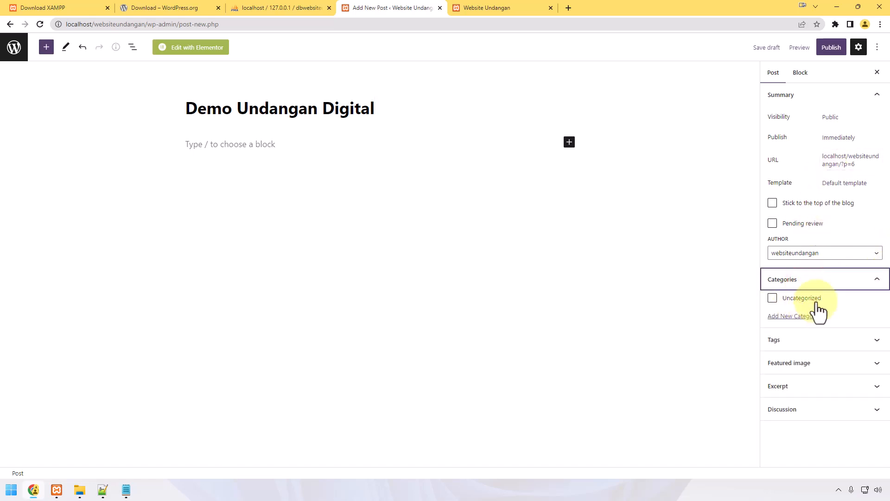
left_click(818, 347)
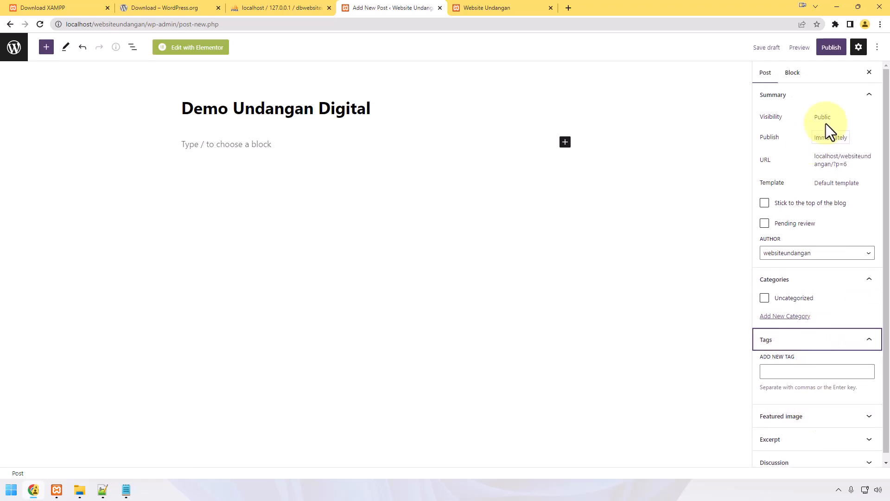
left_click(814, 97)
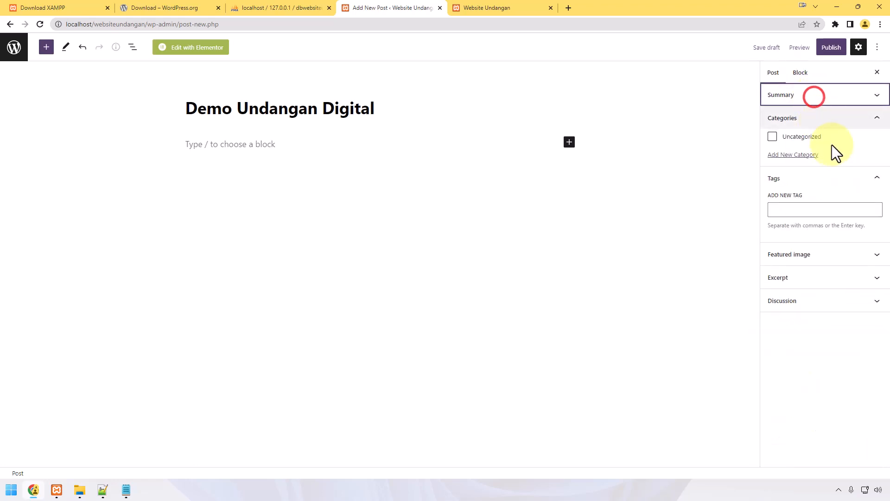
left_click(839, 181)
left_click(842, 51)
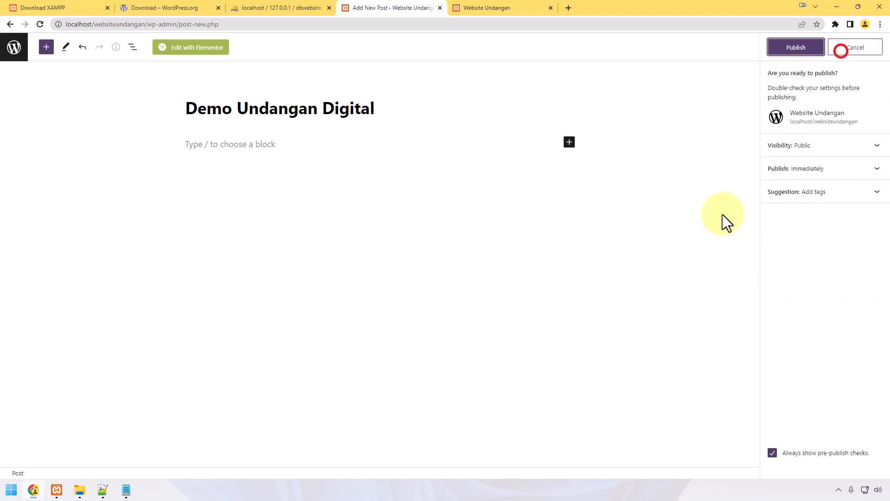
left_click(808, 52)
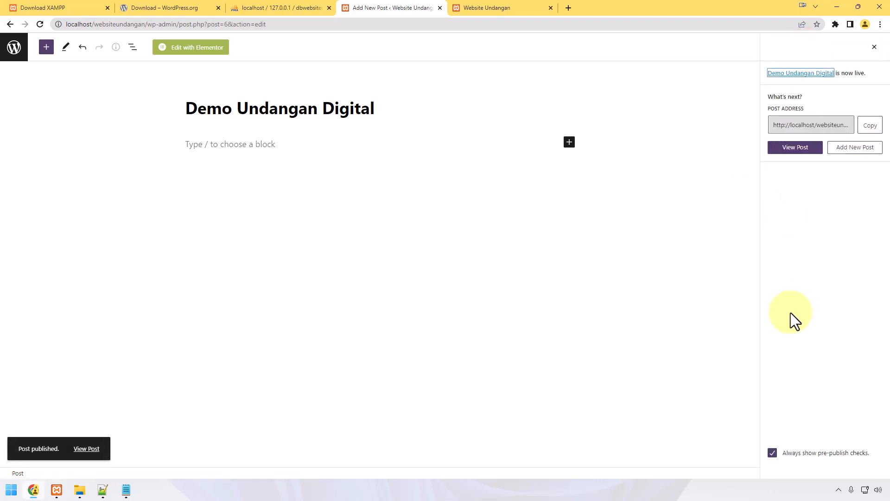
left_click(214, 51)
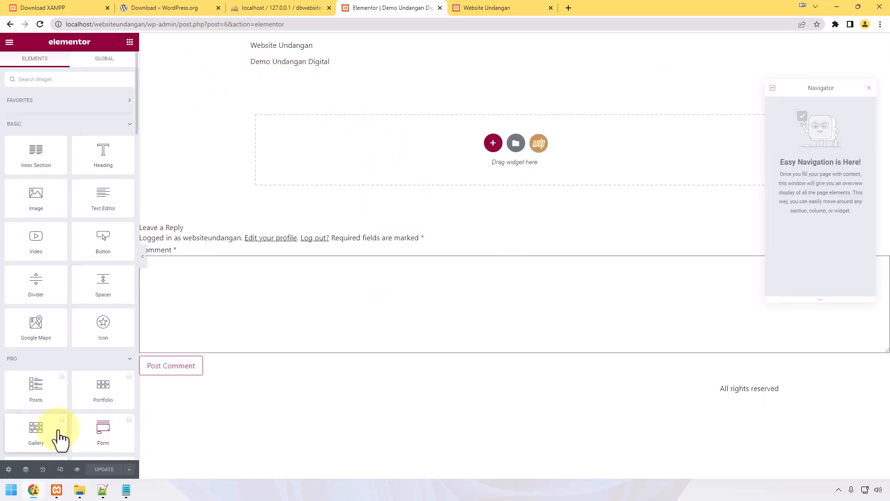
Set the post's page layout to Elementor Canvas
left_click(9, 469)
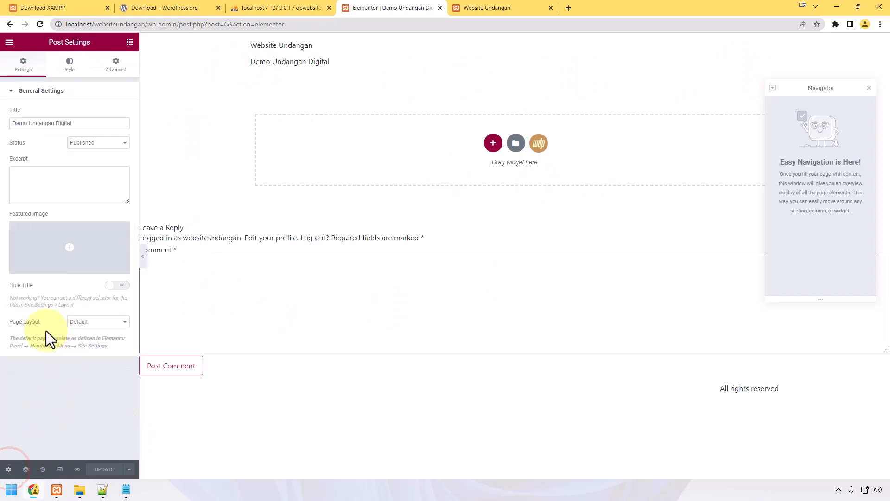
left_click(101, 322)
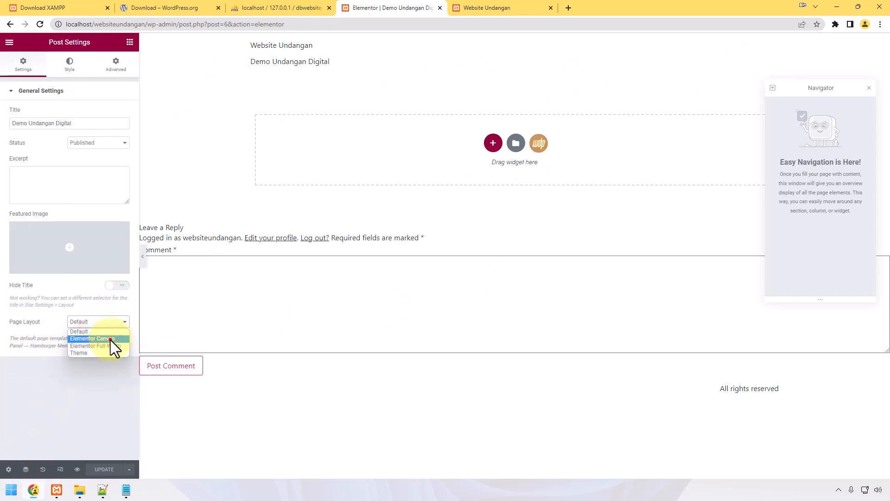
left_click(110, 339)
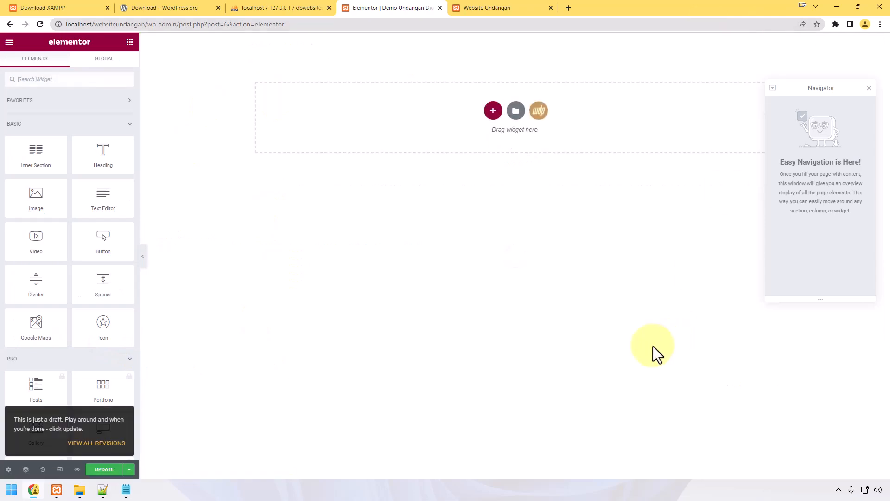
Import the ANDY & ZHEA invitation (Demo Weddingpress 47) from the WeddingPress template library
left_click(539, 111)
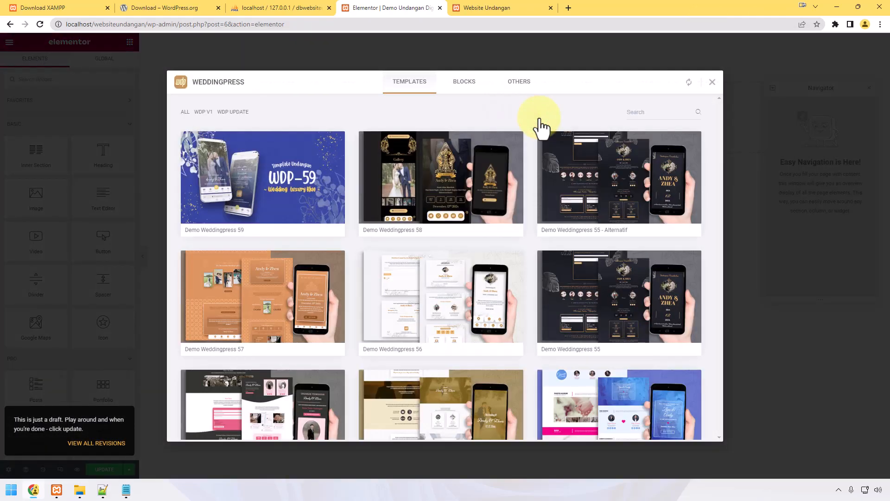
scroll(530, 389, "down", 1)
scroll(529, 388, "down", 2)
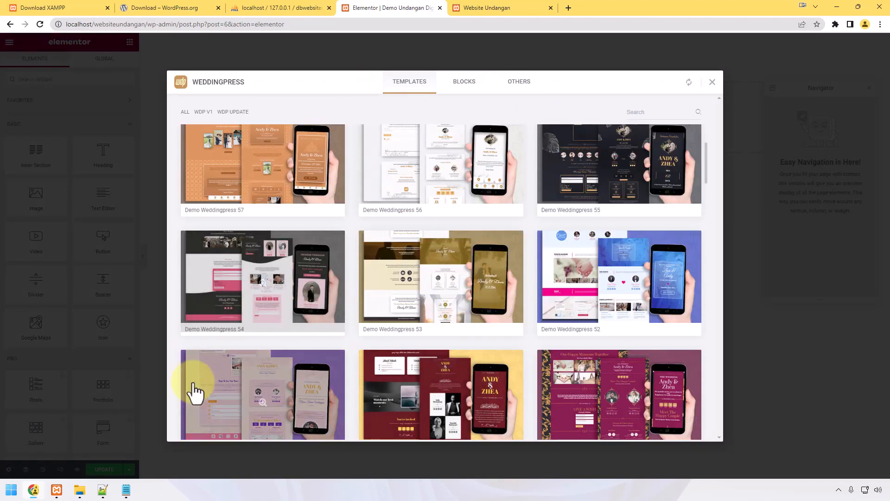
scroll(398, 392, "down", 1)
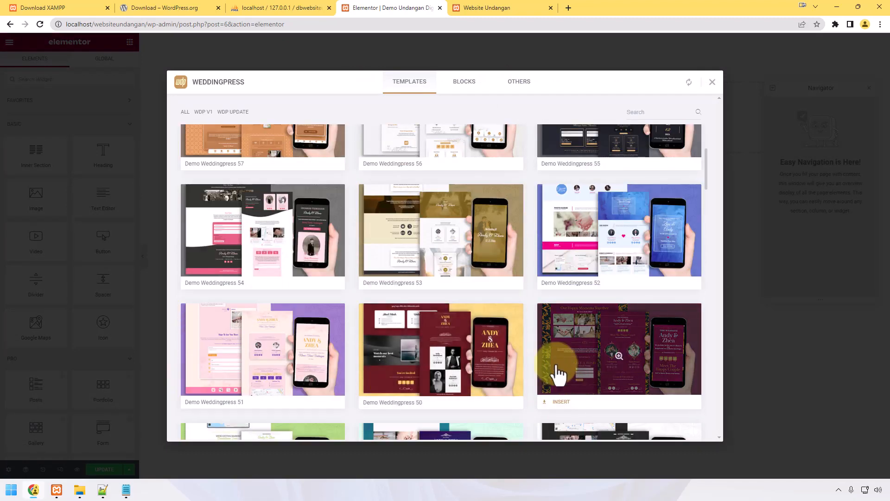
scroll(533, 352, "down", 4)
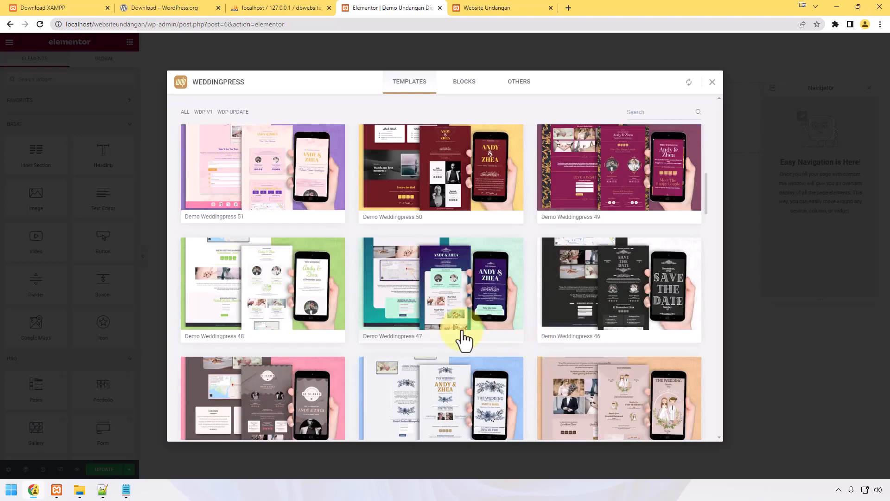
mouse_move(473, 294)
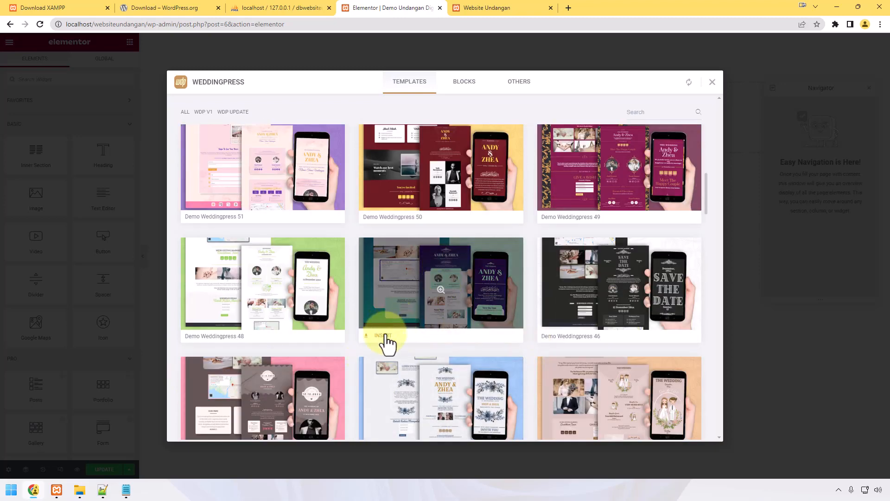
left_click(384, 335)
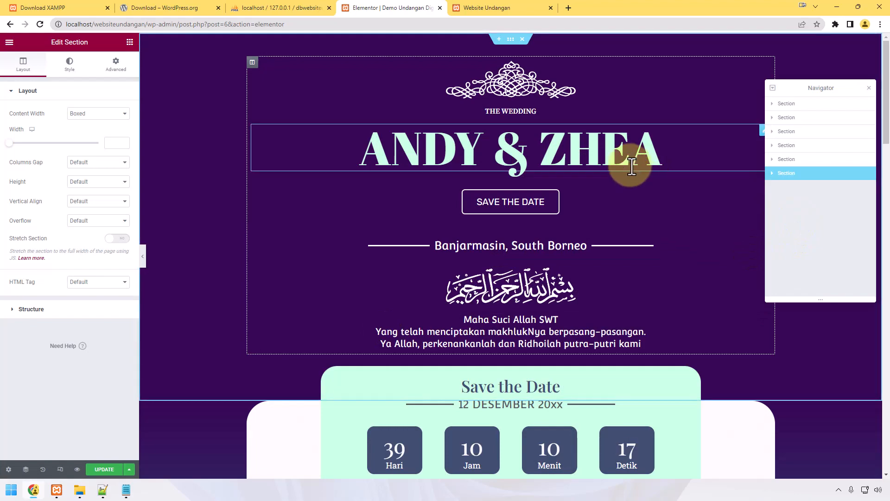
Update the invitation post, exit Elementor choosing Decide Later, and return to the Posts list
scroll(632, 166, "down", 15)
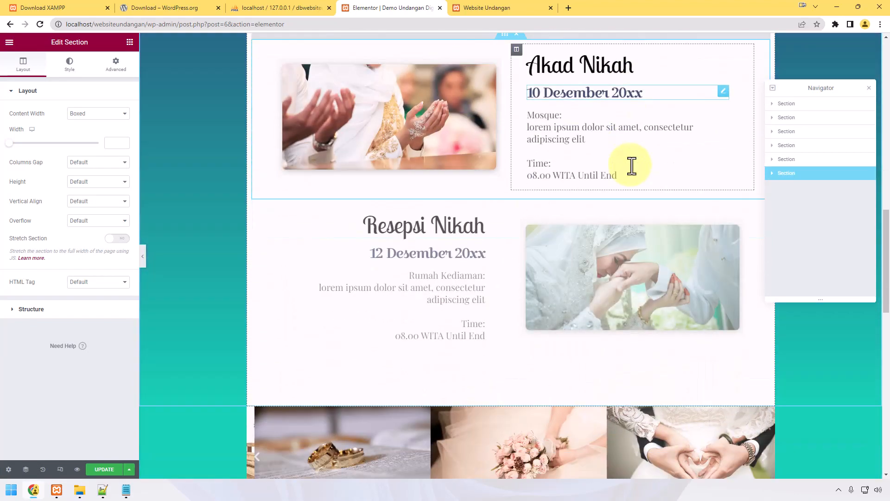
scroll(631, 167, "down", 15)
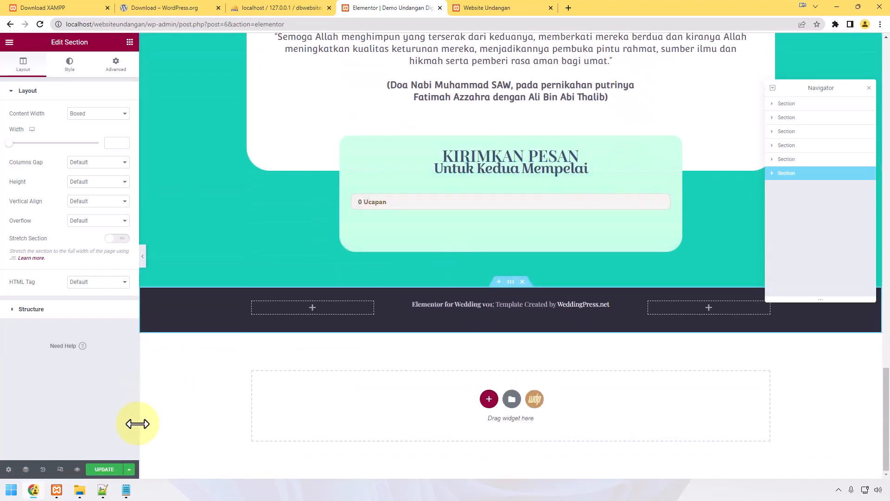
left_click(103, 469)
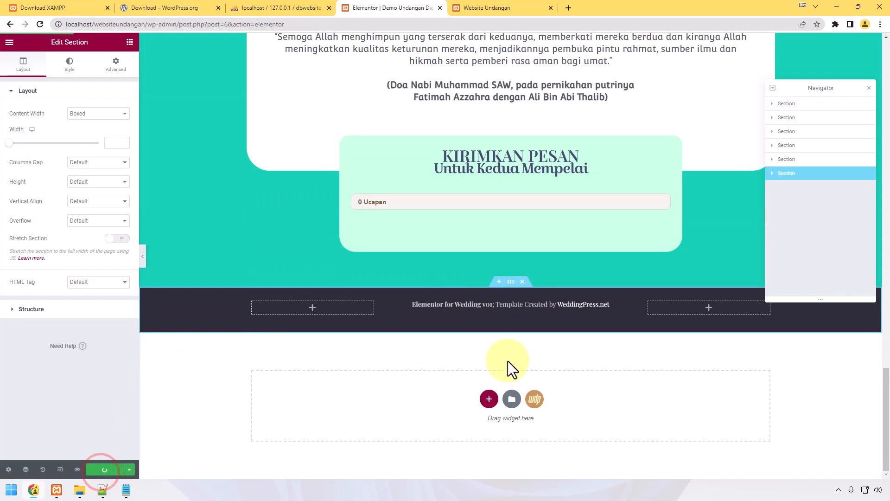
left_click(9, 42)
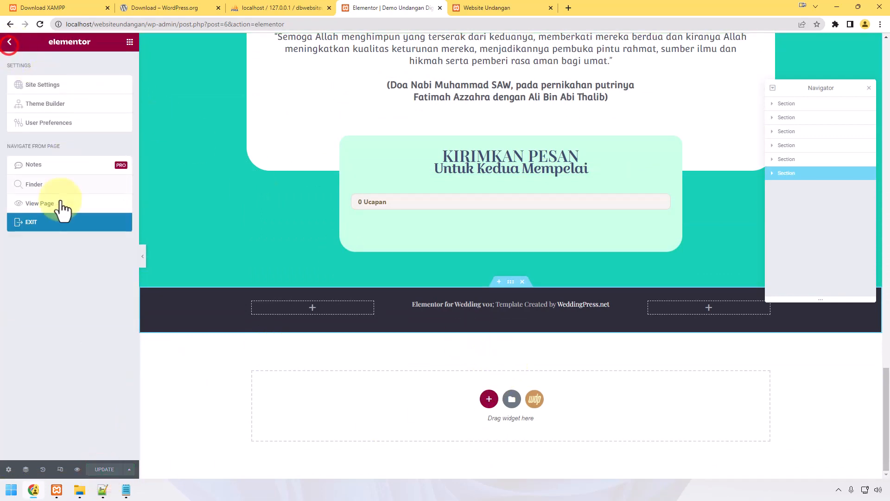
left_click(61, 225)
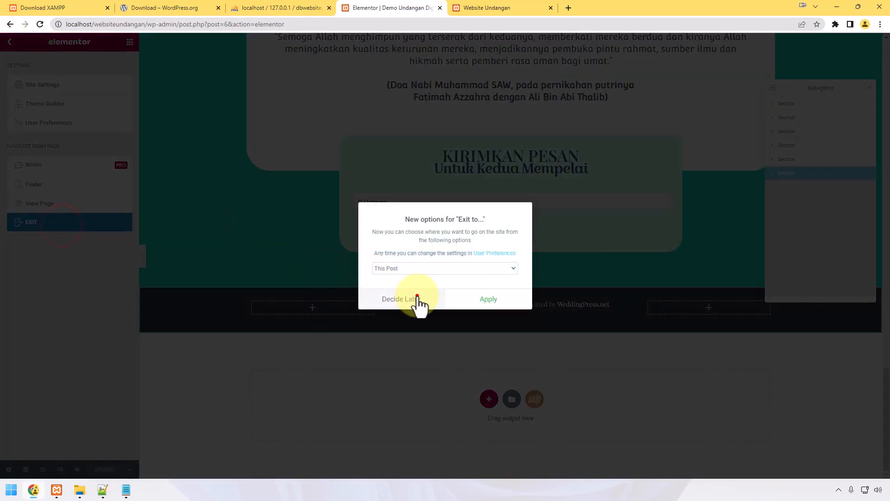
left_click(417, 301)
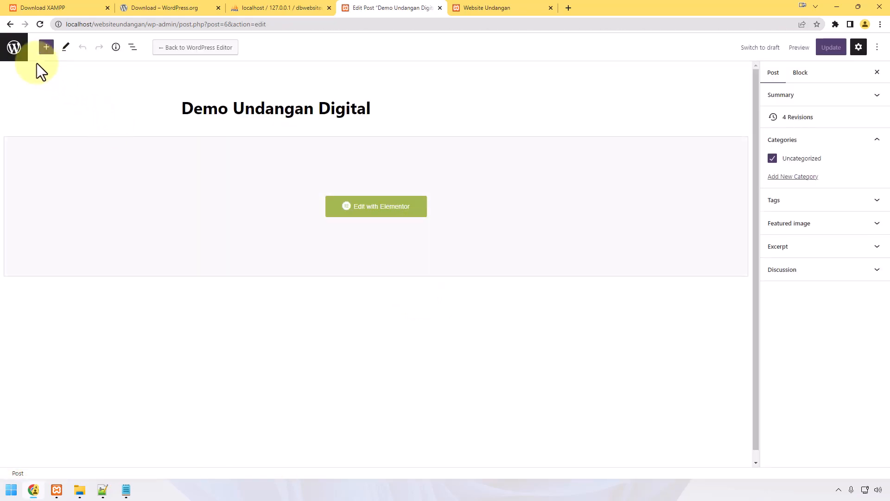
left_click(15, 47)
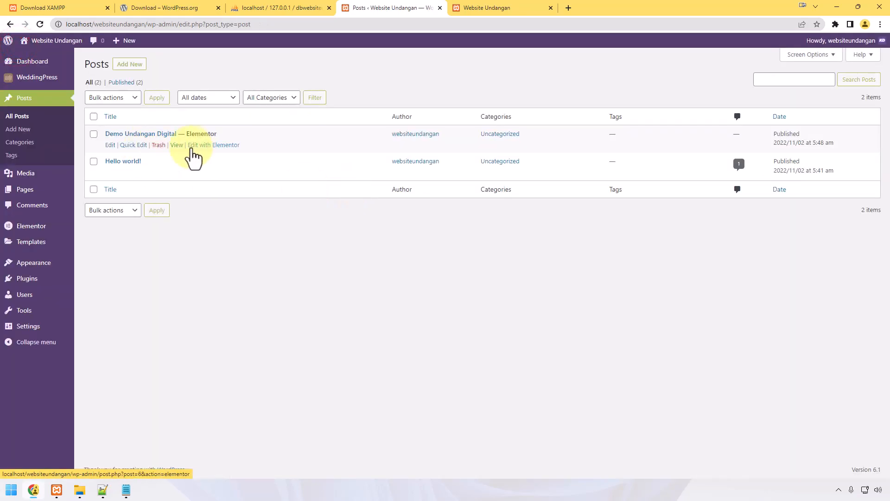
Open the published post in a new tab, note its date-based URL, and return to Posts
right_click(180, 149)
left_click(196, 158)
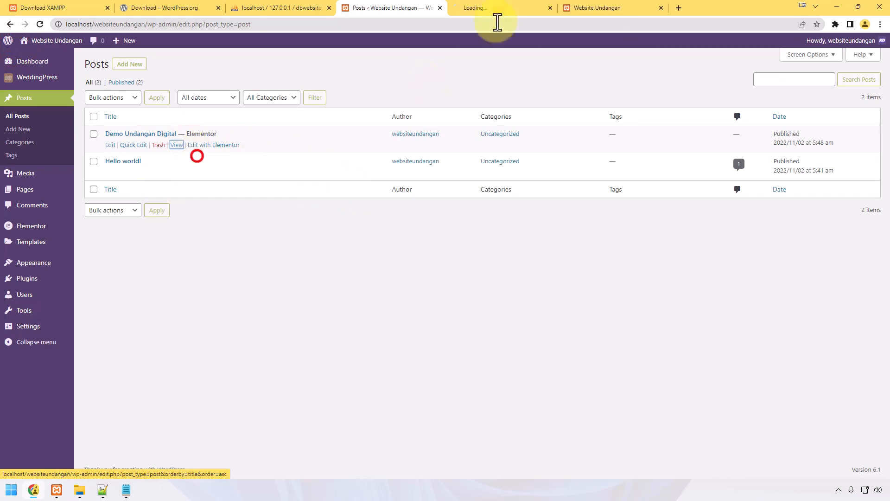
left_click(499, 8)
left_click(148, 24)
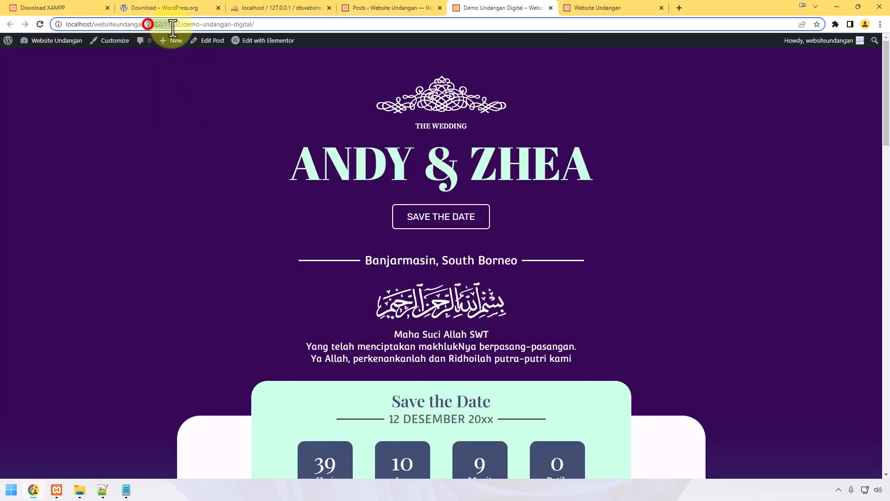
left_click(362, 6)
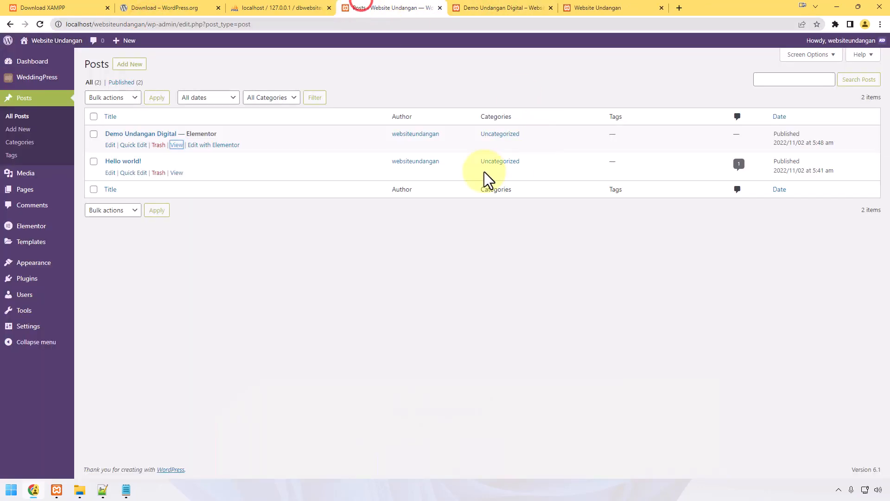
Change the permalink structure to Post name
mouse_move(52, 330)
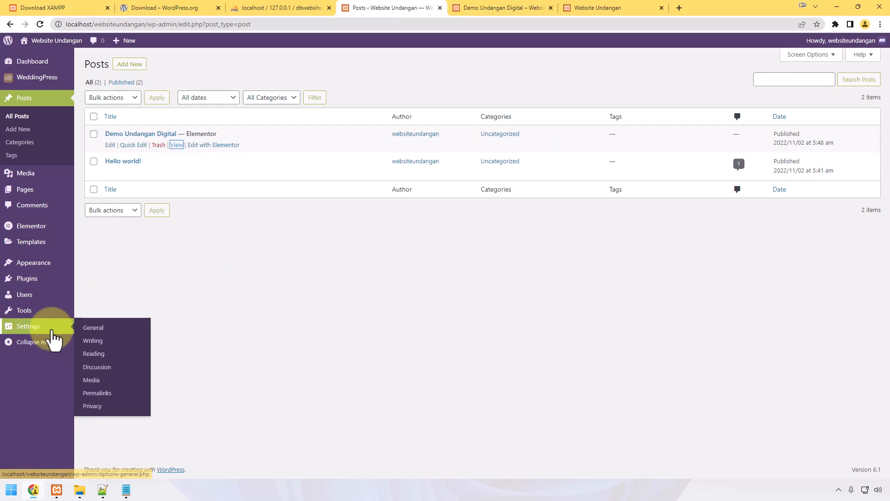
left_click(133, 394)
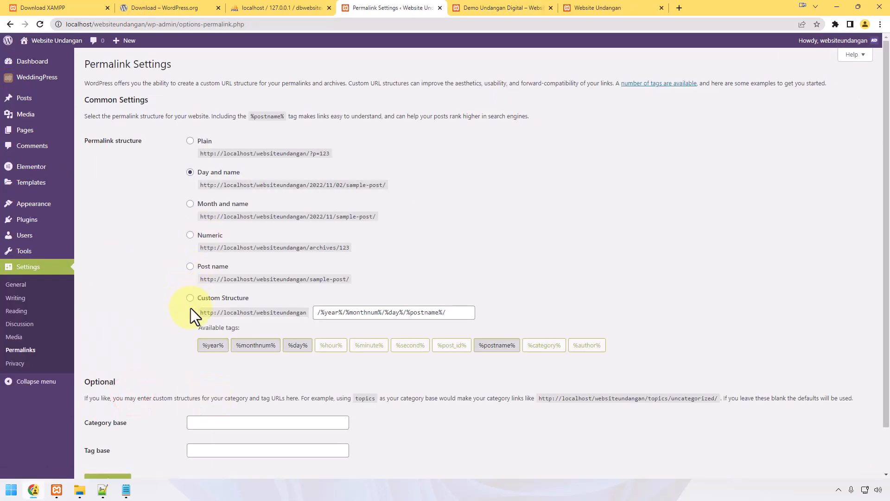
left_click(190, 267)
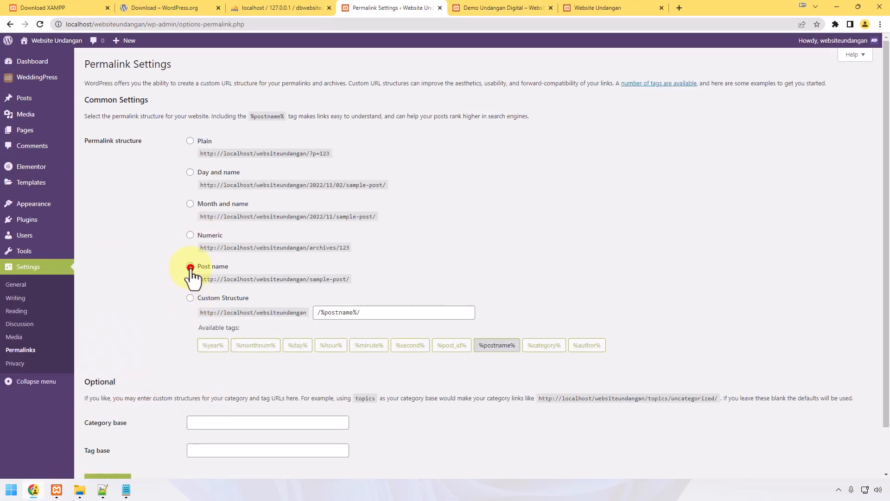
scroll(191, 269, "down", 1)
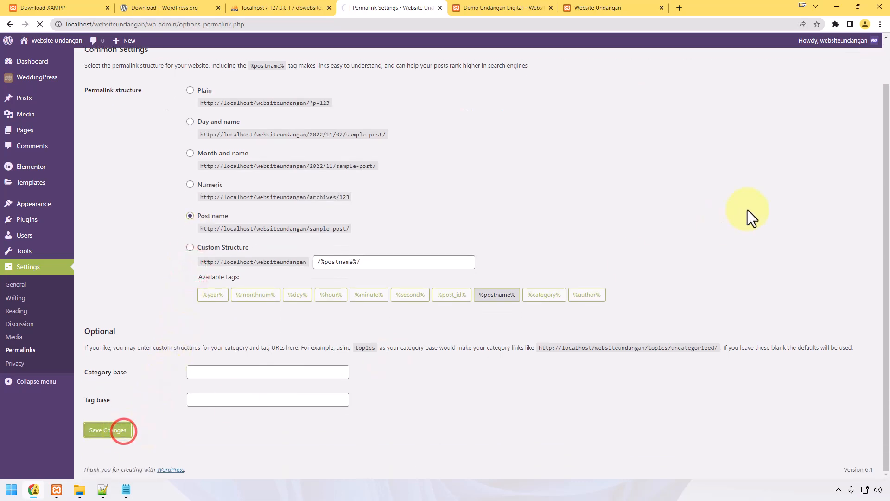
Reload the invitation tab and load it at the URL without the 2022/11/02 date
left_click(529, 6)
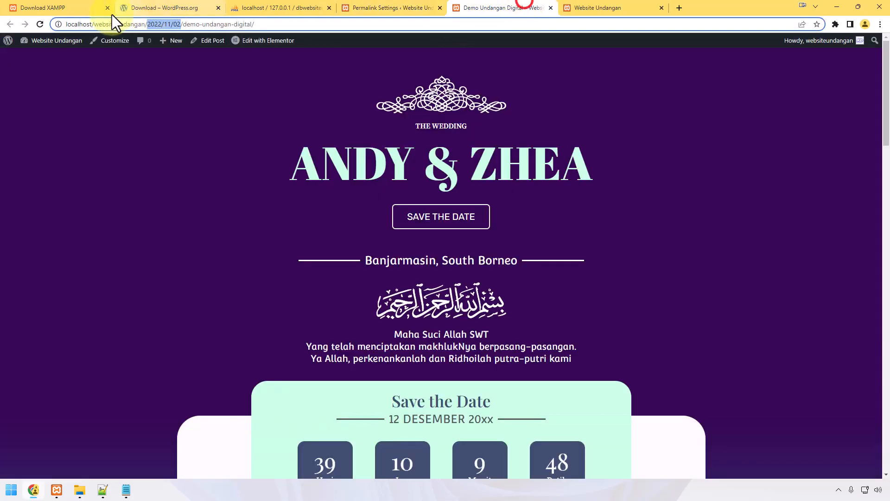
left_click(40, 24)
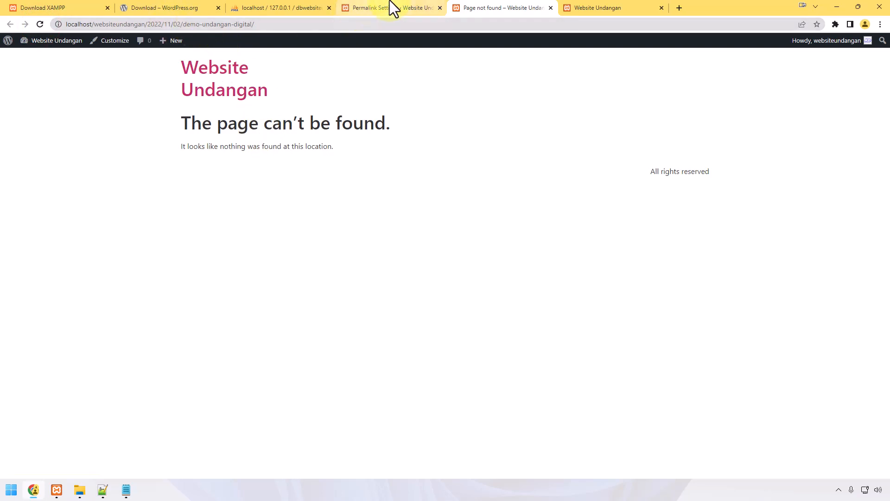
left_click_drag(147, 24, 180, 24)
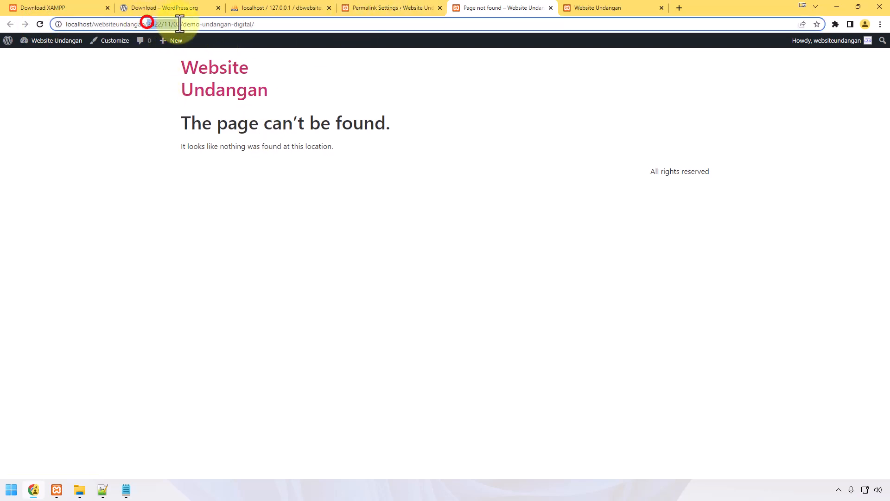
key("BackSpace")
key("Return")
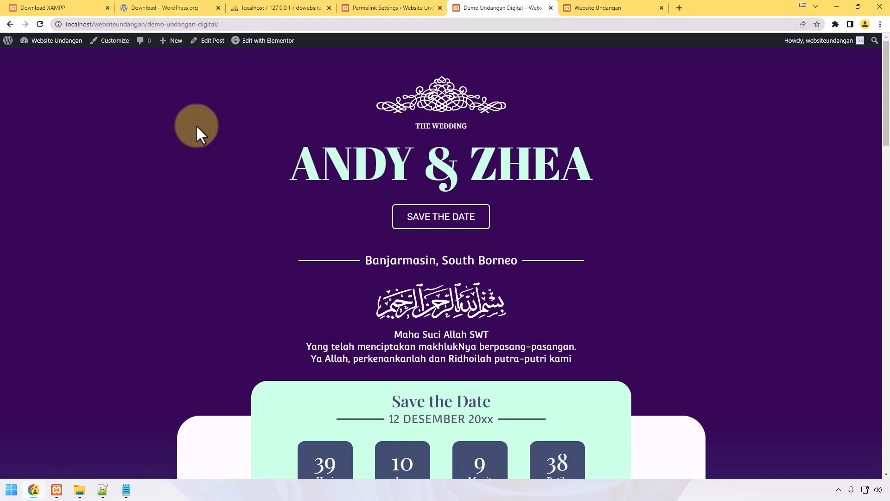
Quick Edit Demo Undangan Digital in the Posts list and shorten its slug to 'demo'
mouse_move(54, 41)
left_click(50, 56)
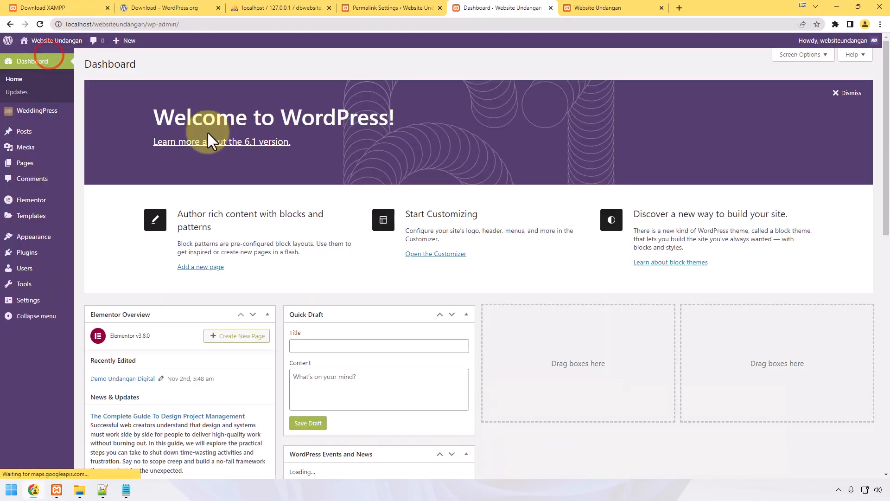
left_click(30, 133)
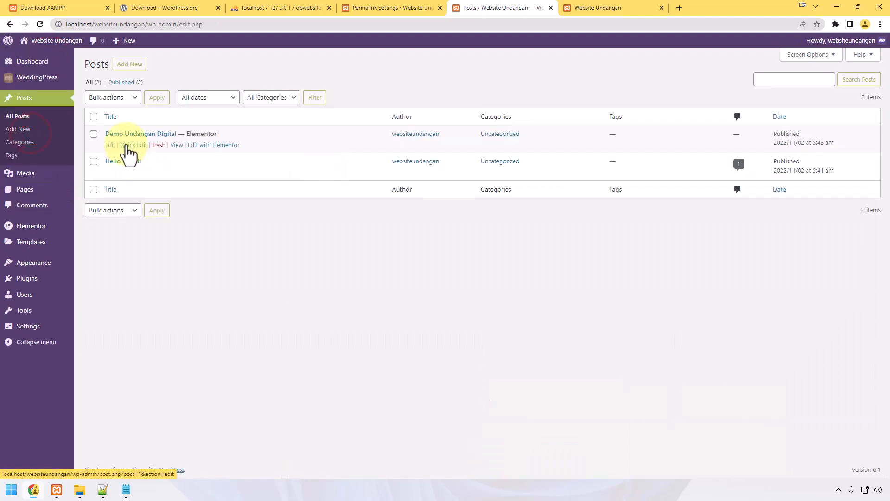
left_click(136, 145)
left_click_drag(223, 168, 173, 170)
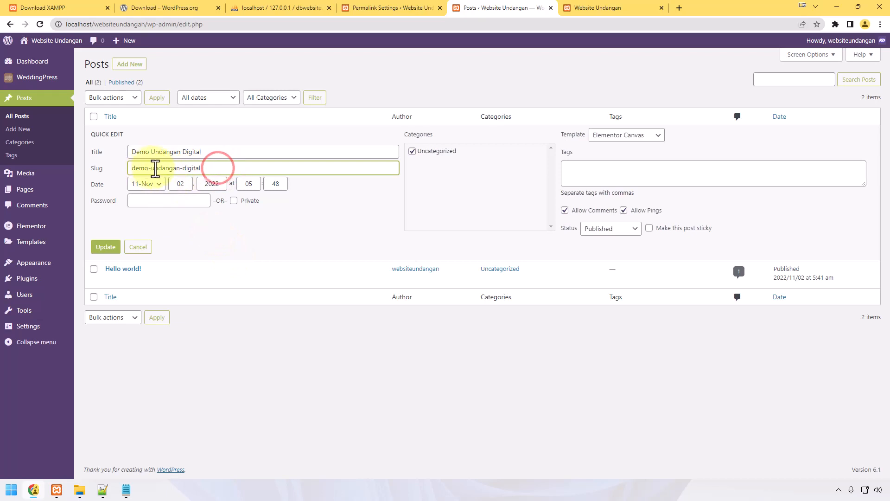
key("BackSpace")
left_click(105, 246)
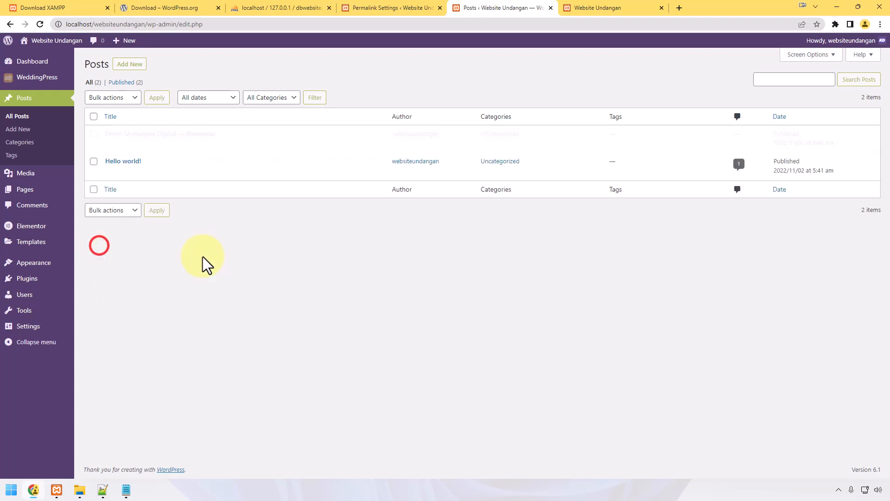